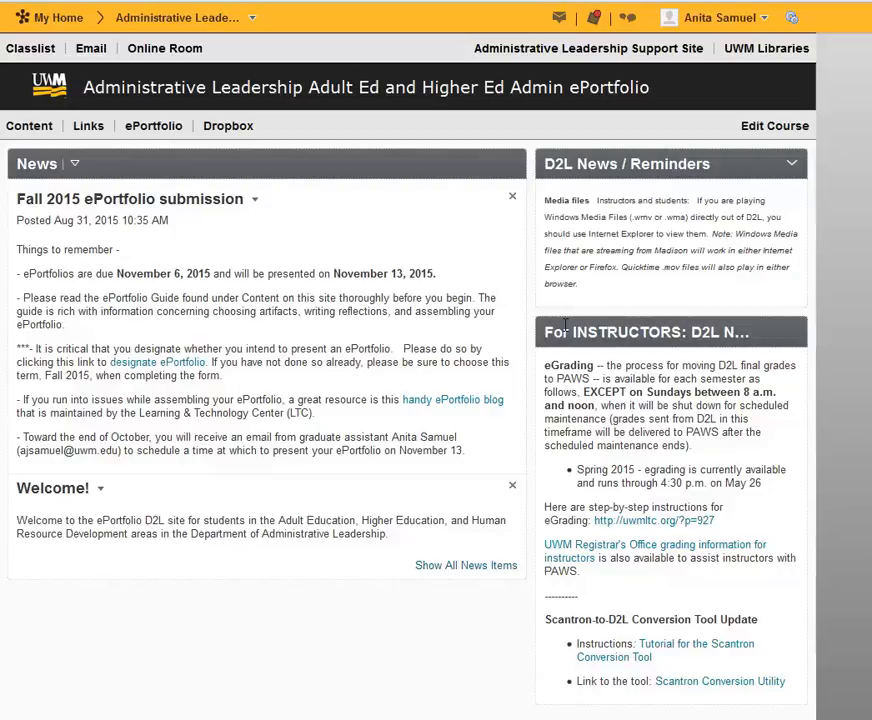
- Open the course's ePortfolio area
click(155, 131)
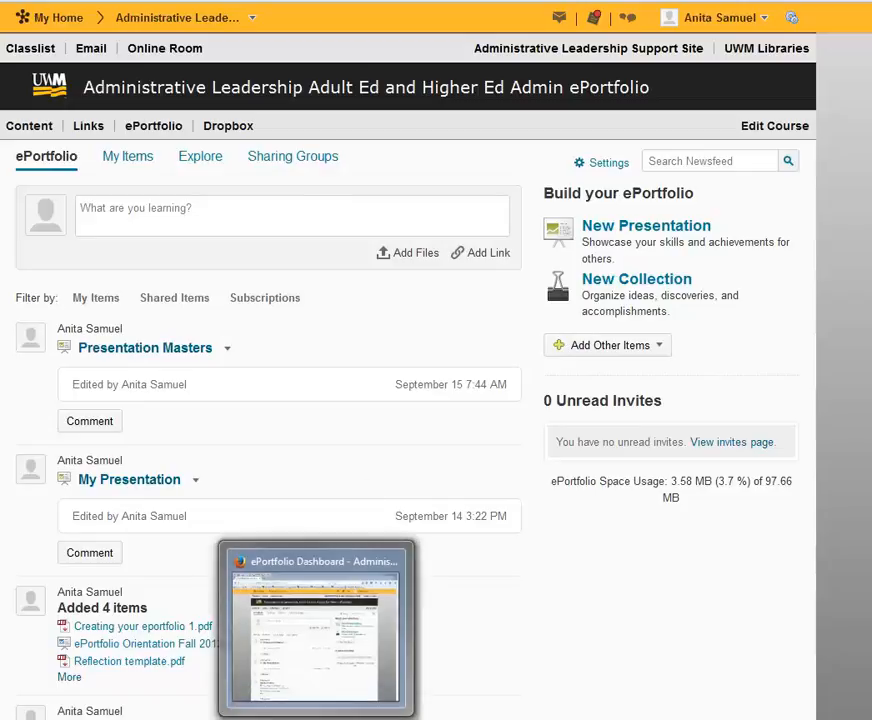
- Examine the files in Dropbox's EPORTFOLIO folder in Windows Explorer and close the folder window
click(74, 717)
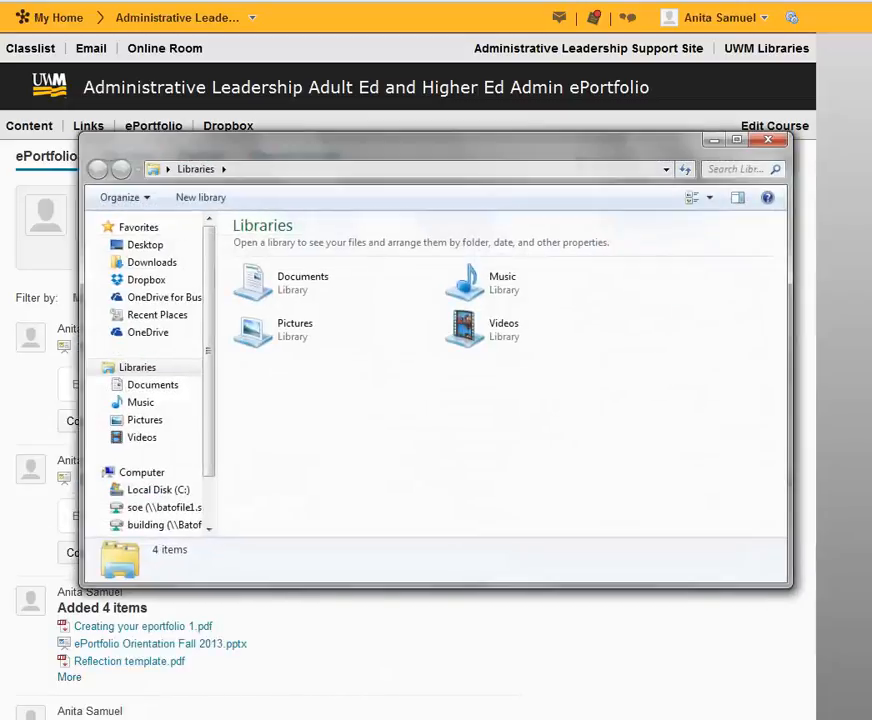
drag(463, 162, 531, 136)
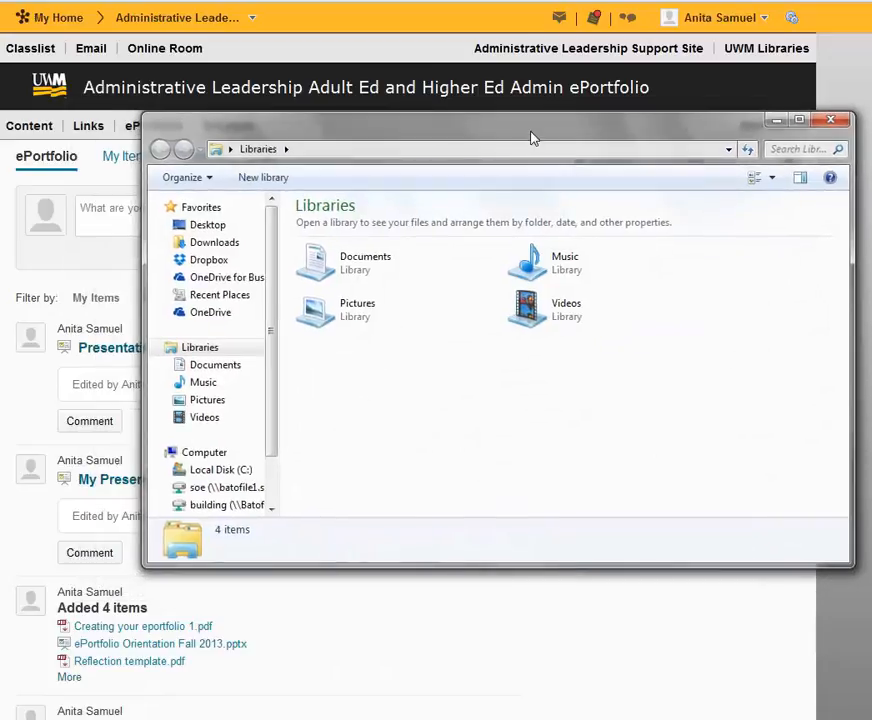
click(220, 262)
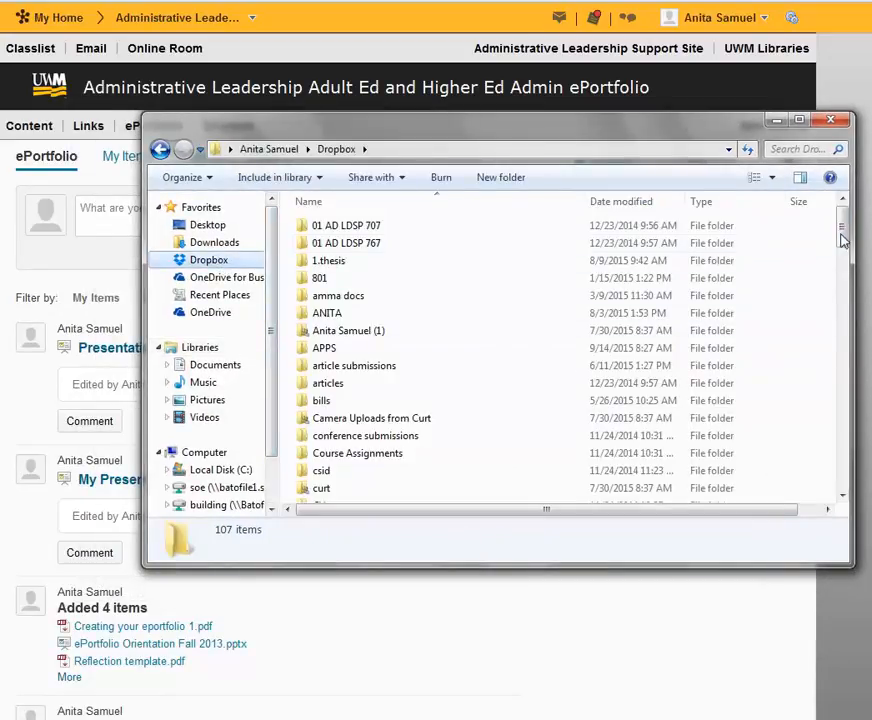
scroll(845, 253, down, 2)
scroll(845, 253, down, 3)
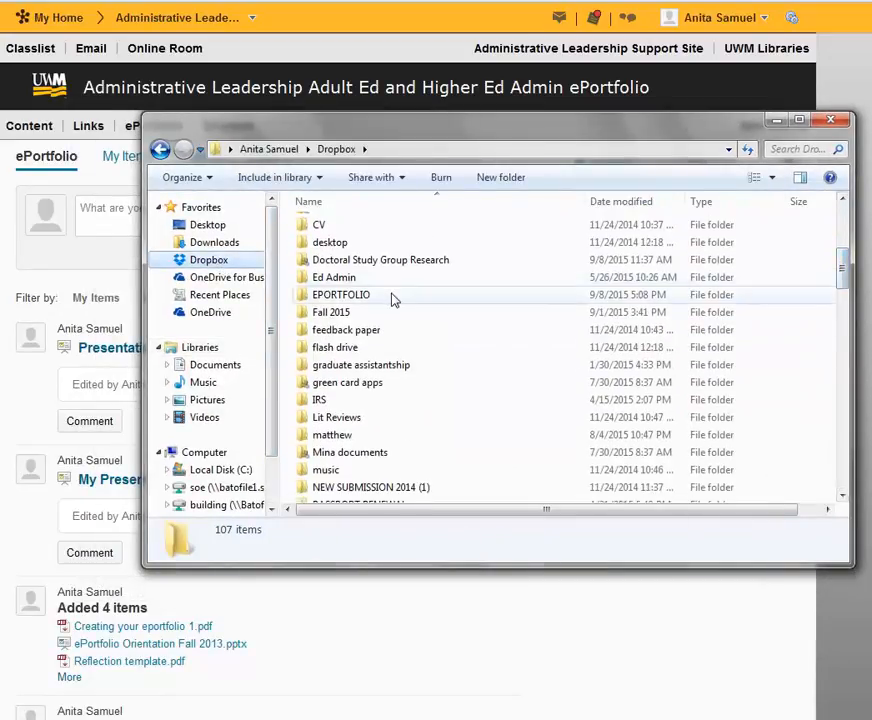
double_click(391, 298)
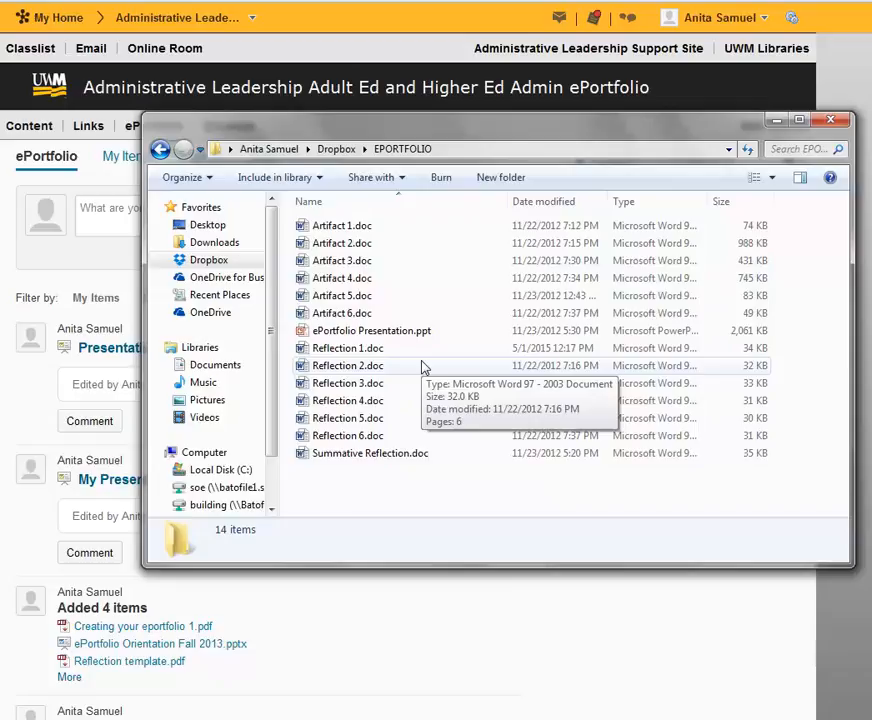
drag(627, 131, 616, 168)
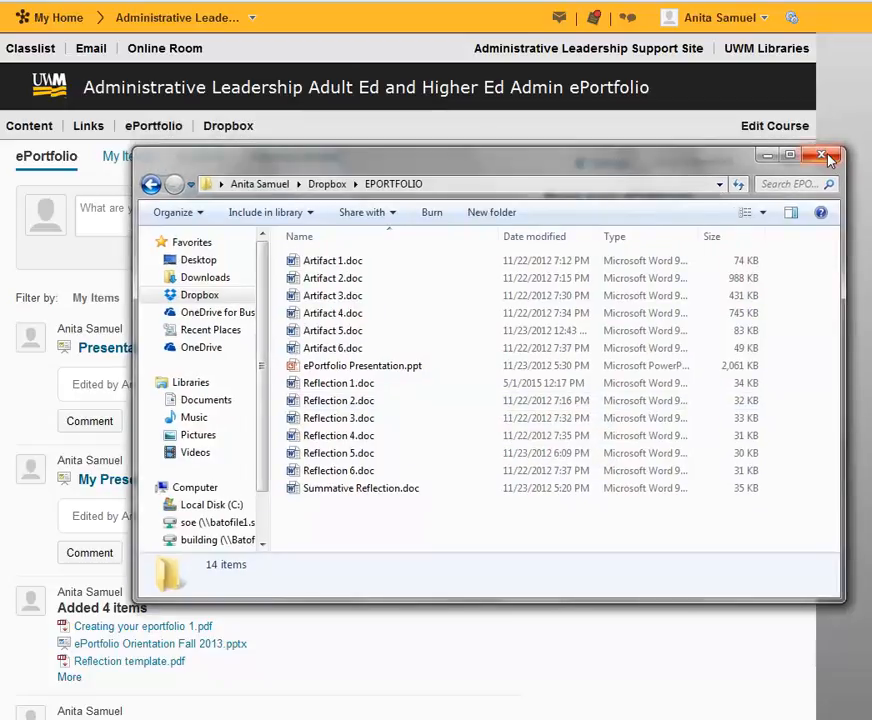
click(826, 157)
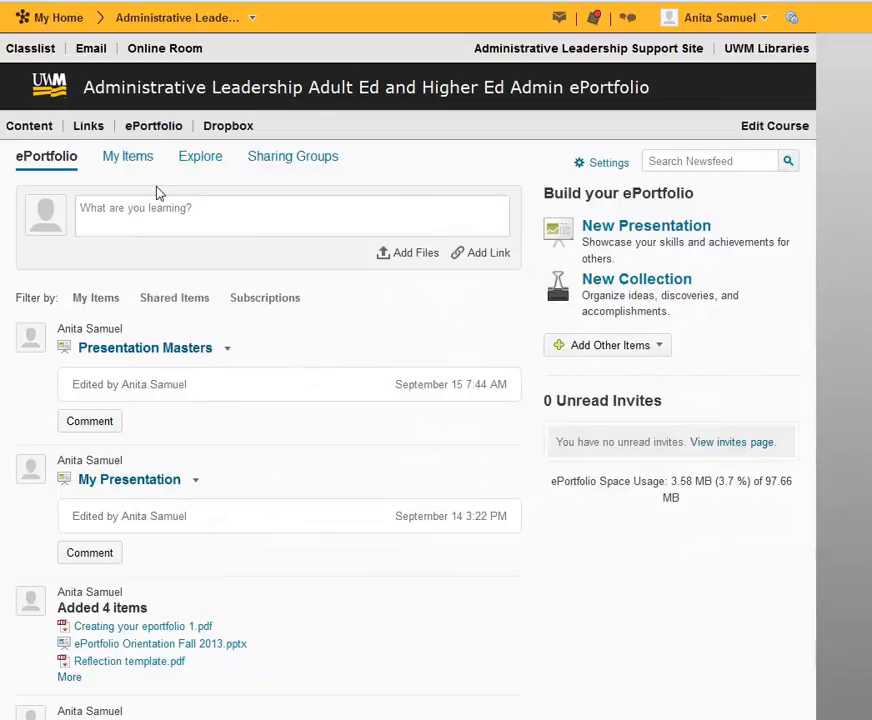
- Start a file upload on the ePortfolio dashboard and browse to the EPORTFOLIO folder in Dropbox
click(415, 256)
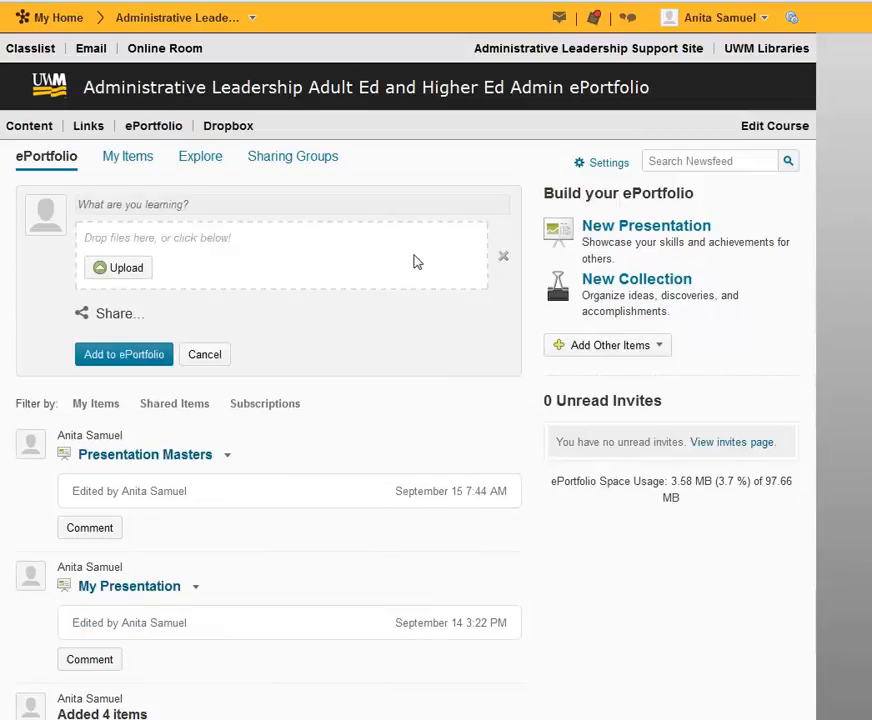
click(127, 268)
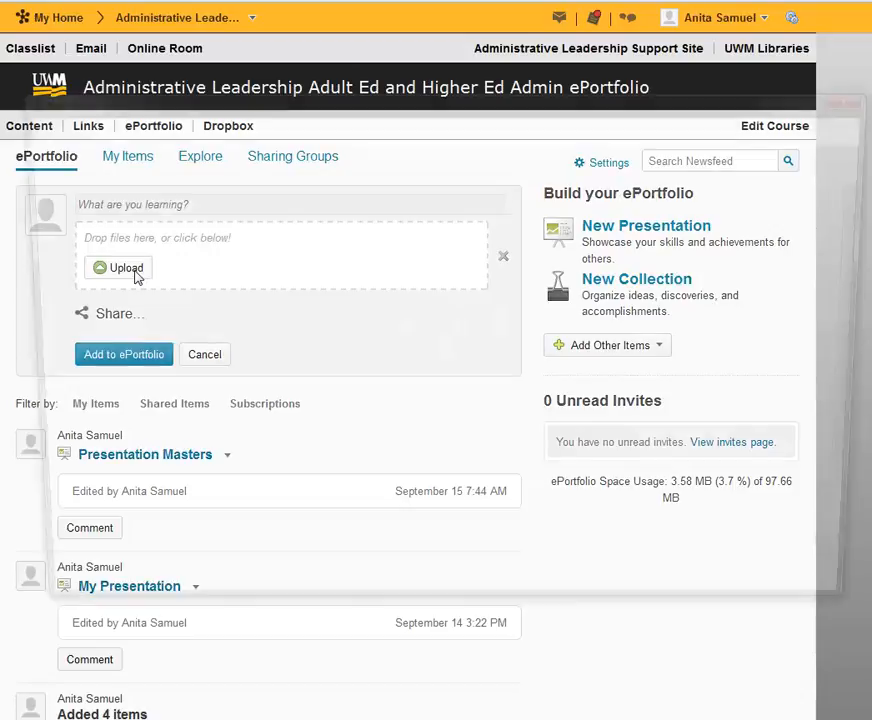
drag(343, 104, 342, 146)
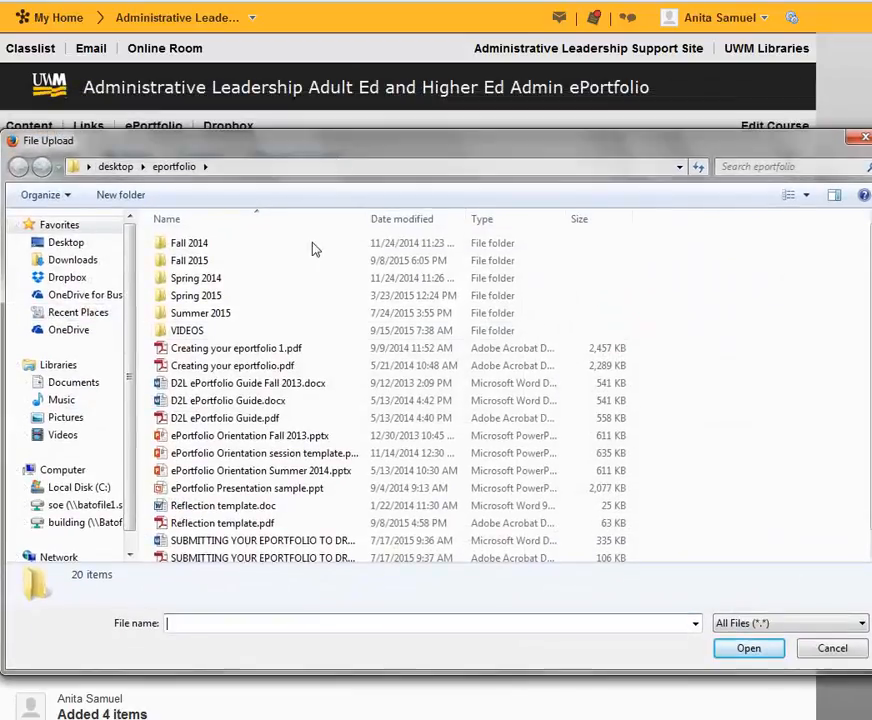
click(80, 280)
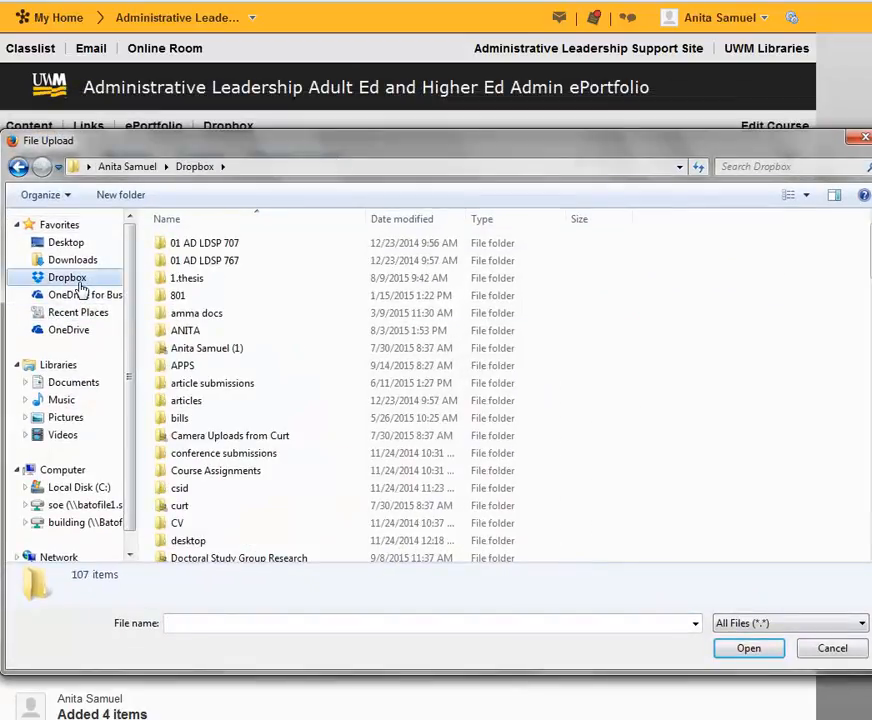
scroll(420, 390, down, 5)
scroll(420, 390, down, 3)
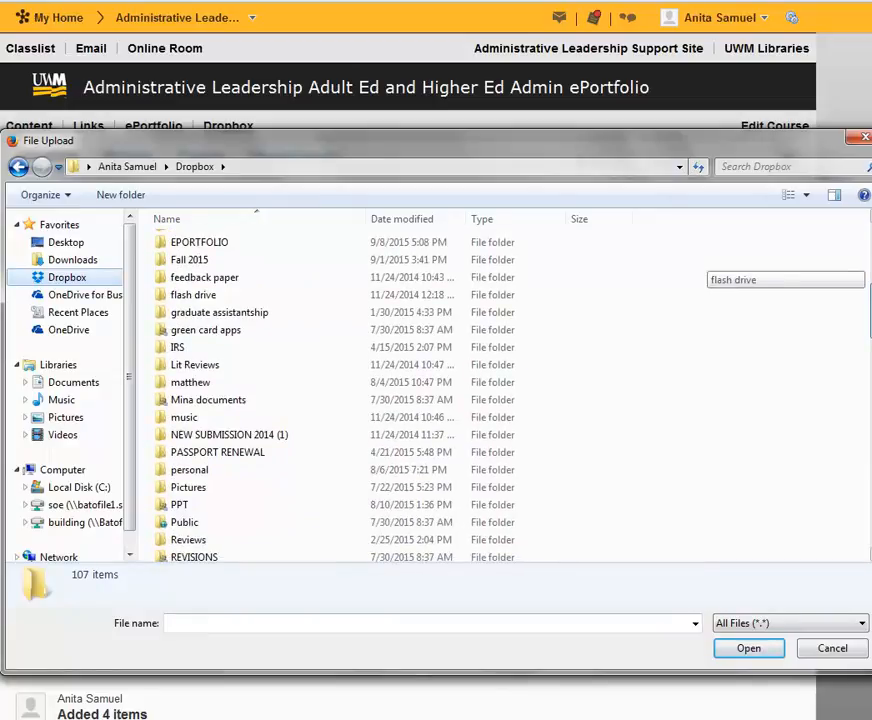
scroll(700, 265, up, 1)
double_click(259, 262)
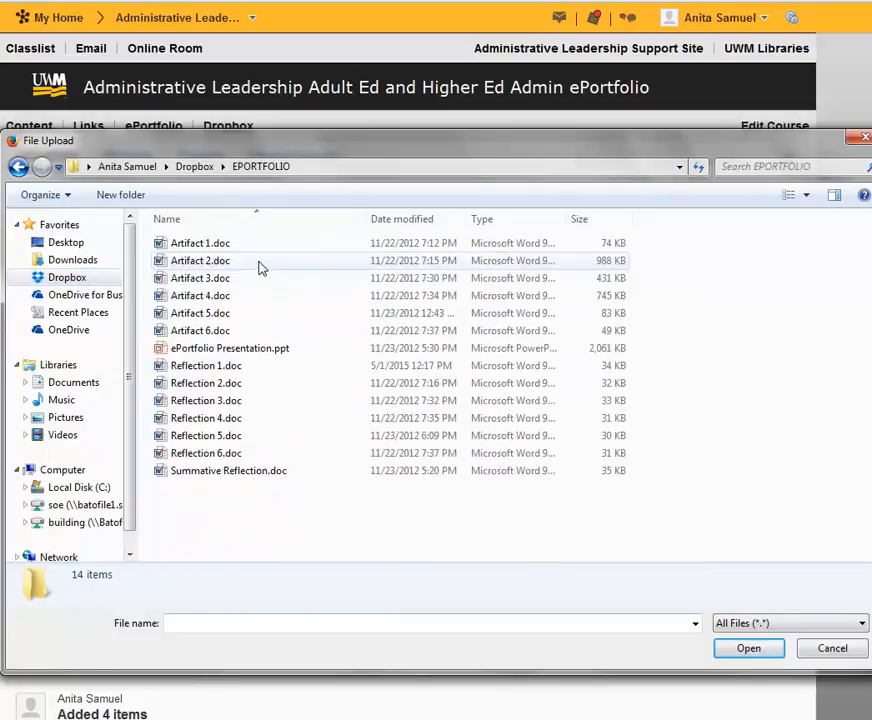
drag(385, 163, 476, 146)
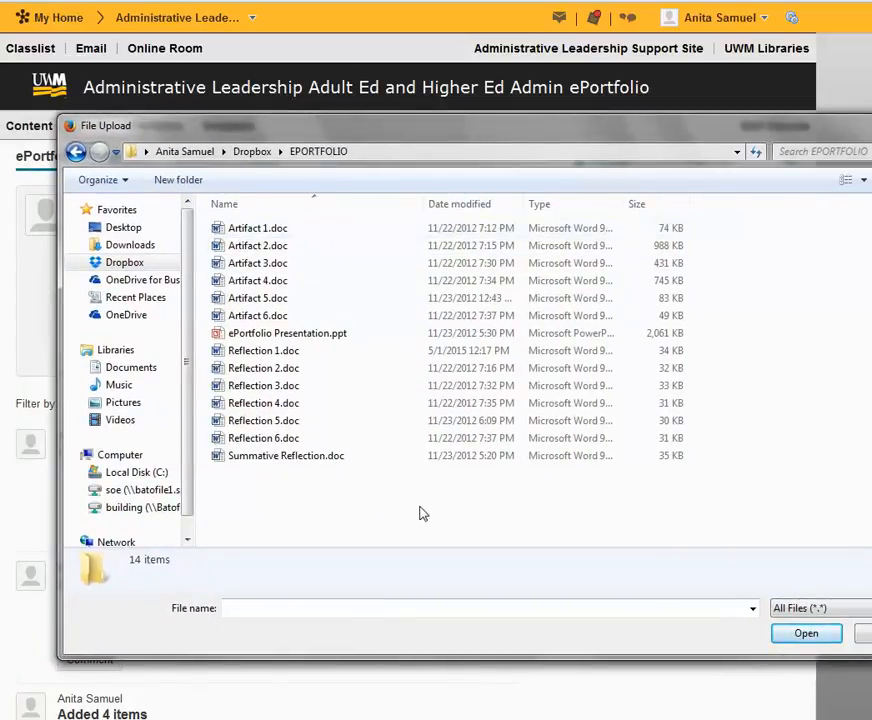
- Upload all files from Artifact 1.doc through Summative Reflection.doc and add them to the ePortfolio
click(270, 232)
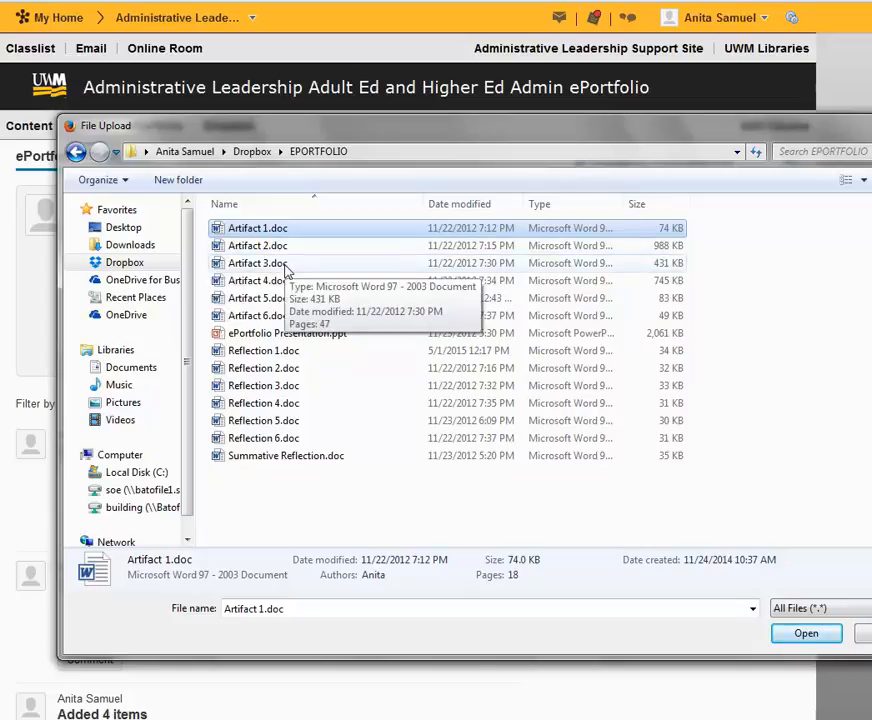
shift+click(284, 458)
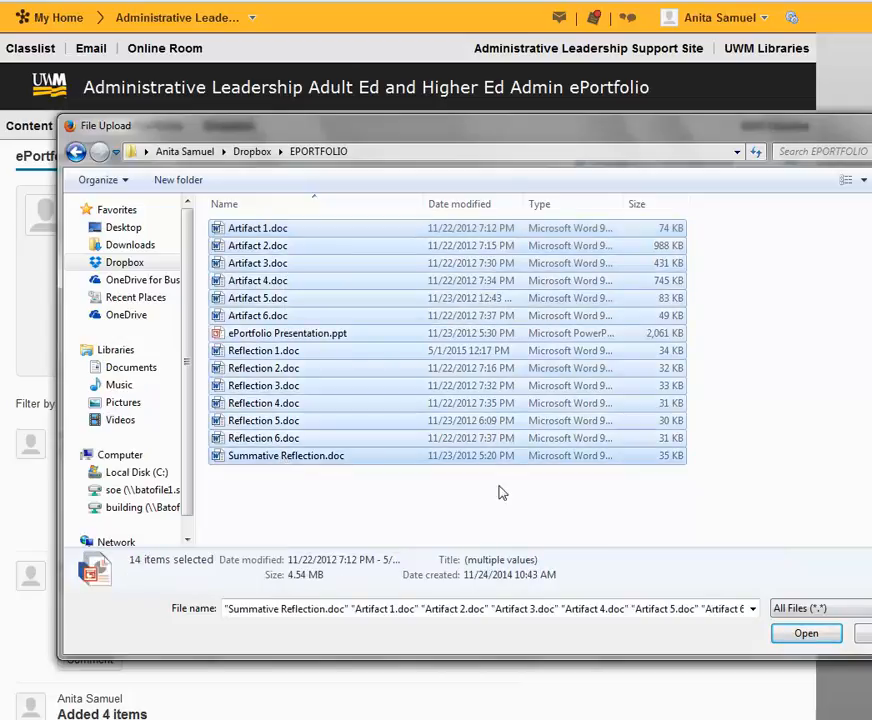
click(806, 633)
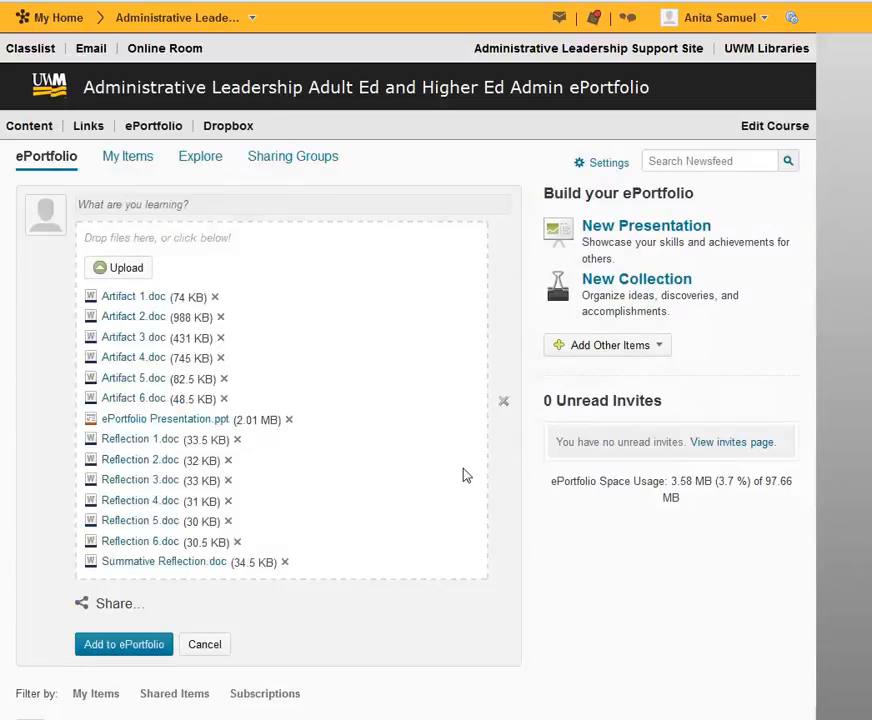
scroll(464, 476, down, 1)
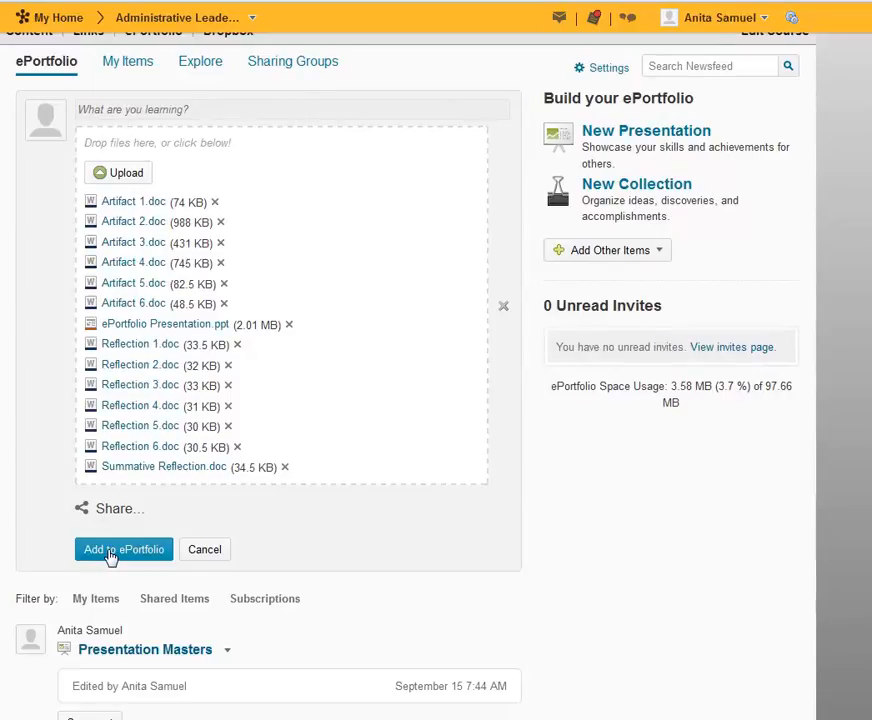
click(110, 556)
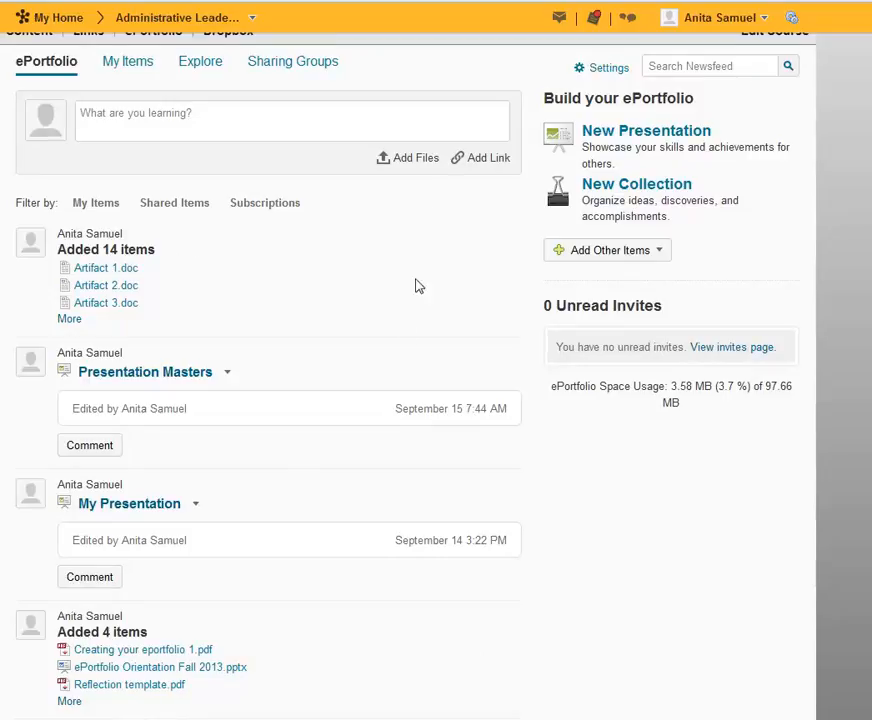
- Expand the list of newly added items and preview the OUTCOME 1 page of Presentation Masters, closing the preview
click(70, 319)
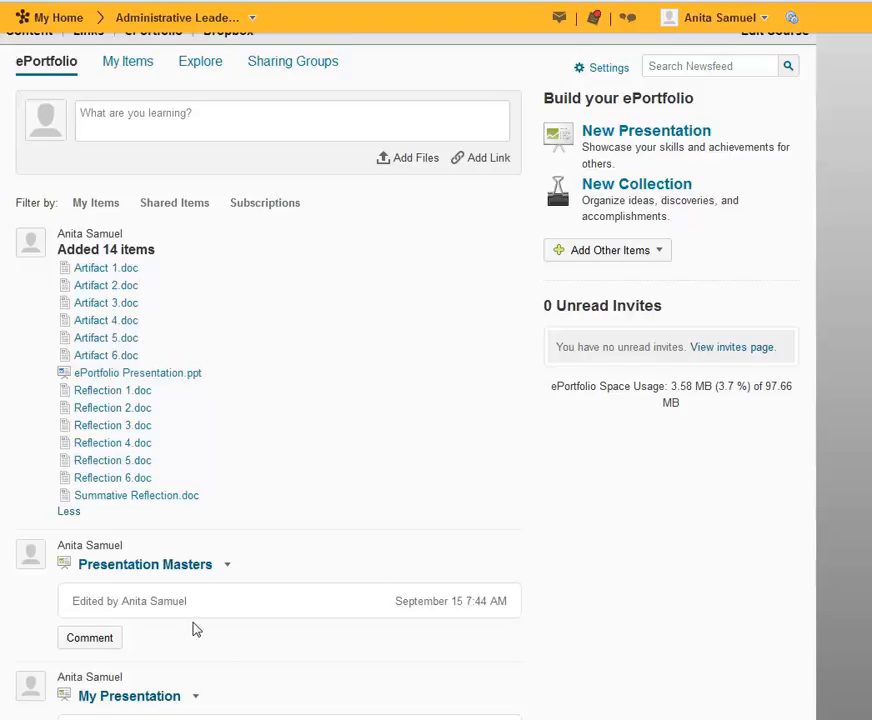
click(179, 569)
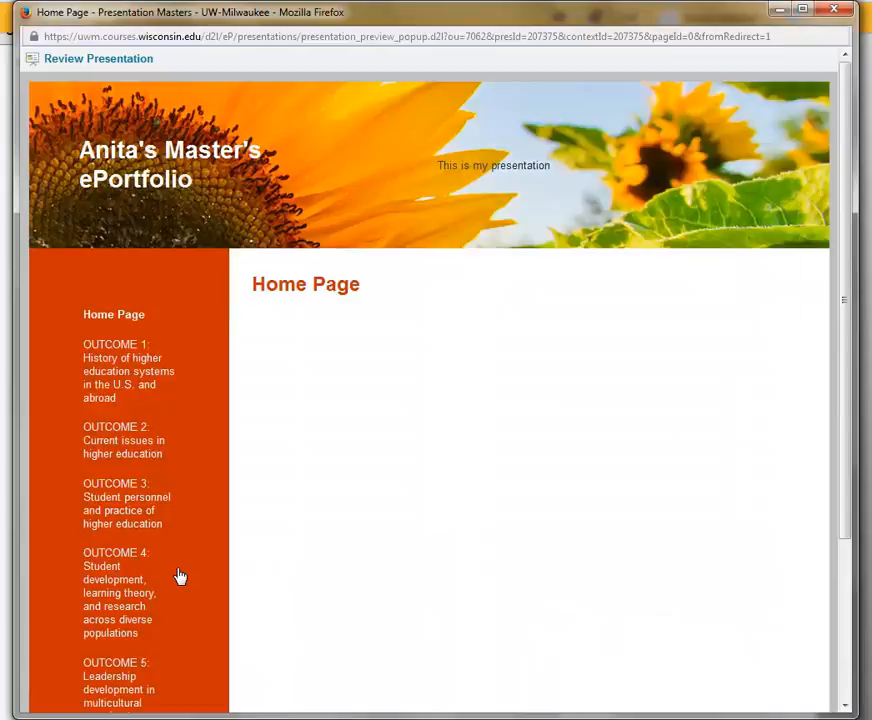
click(148, 386)
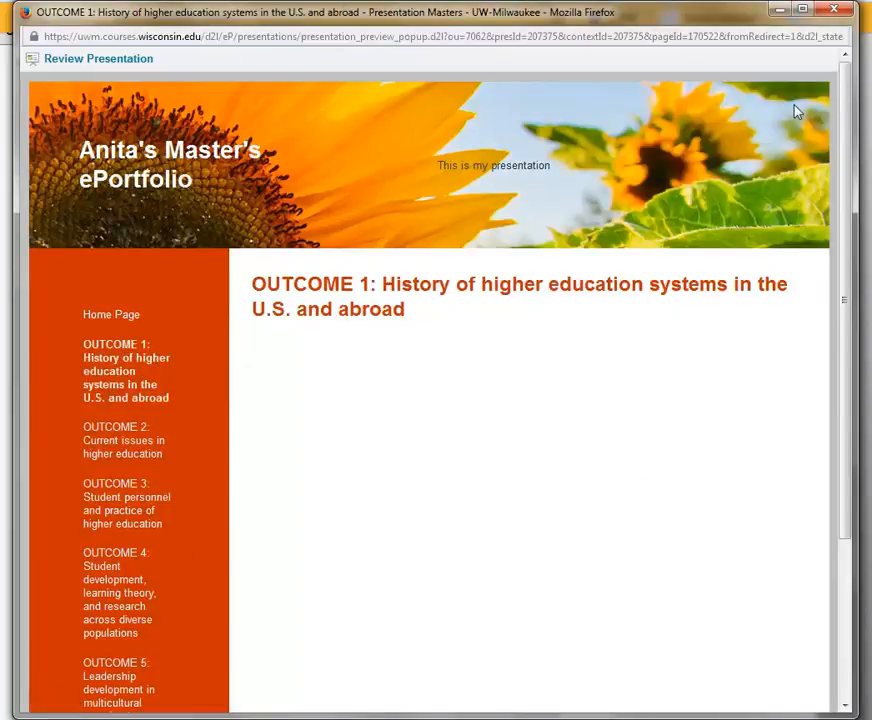
click(836, 11)
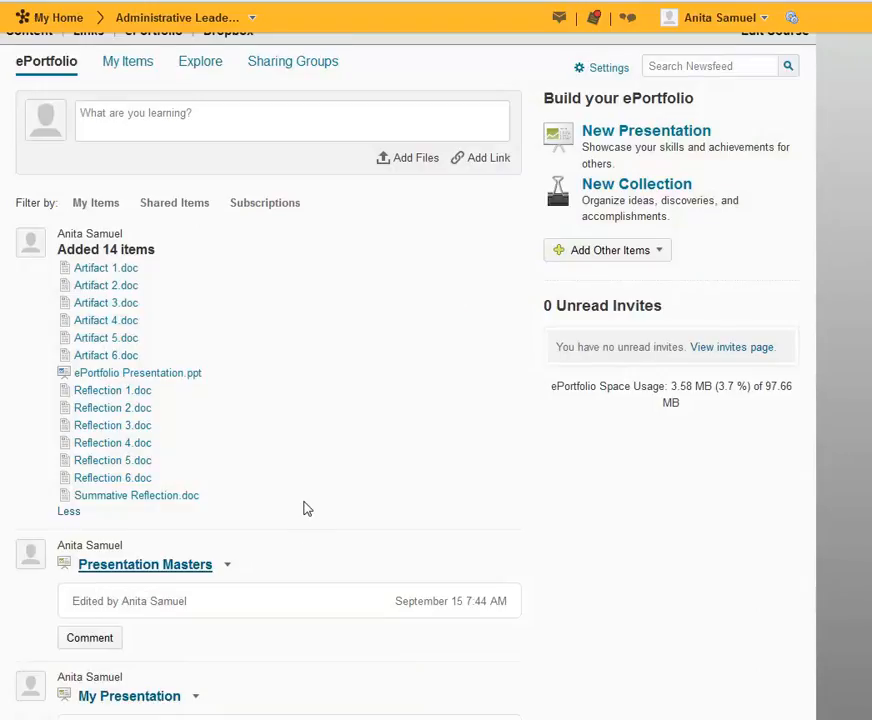
- Open My Items and load more entries to review the uploaded artifacts and reflections
scroll(307, 509, up, 2)
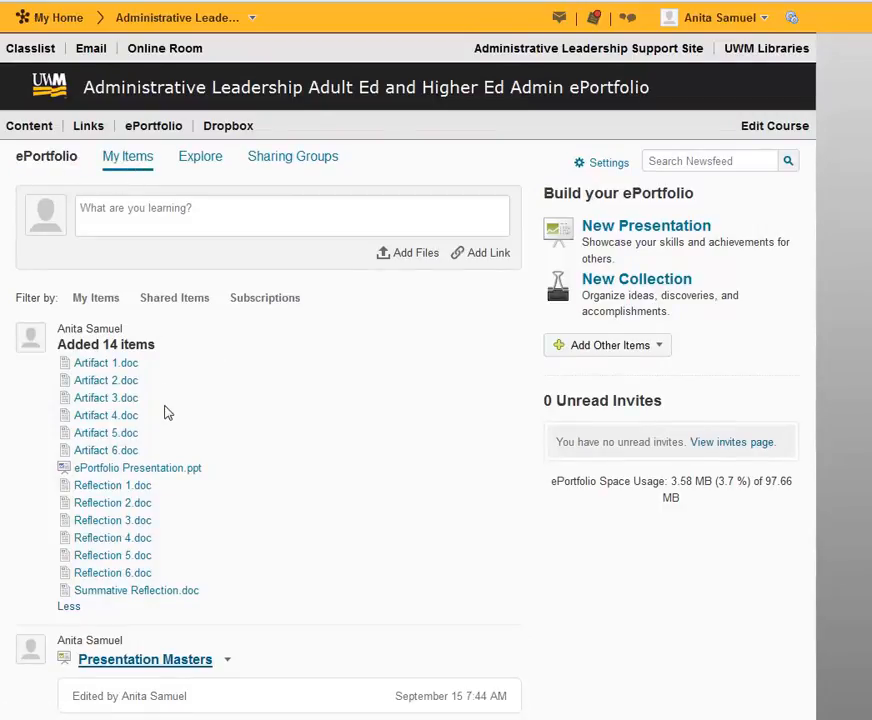
click(137, 165)
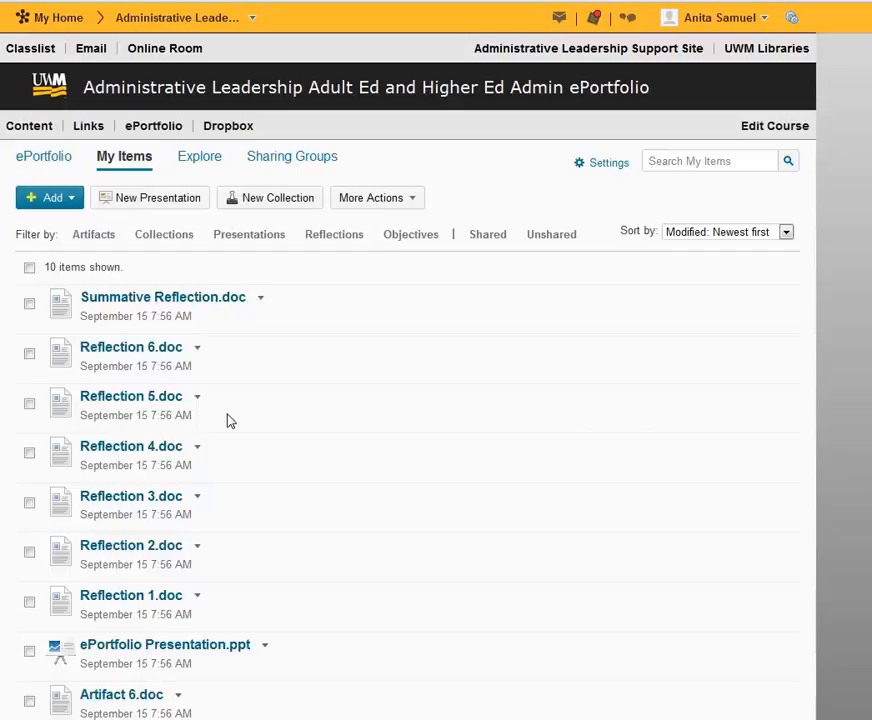
scroll(229, 420, down, 2)
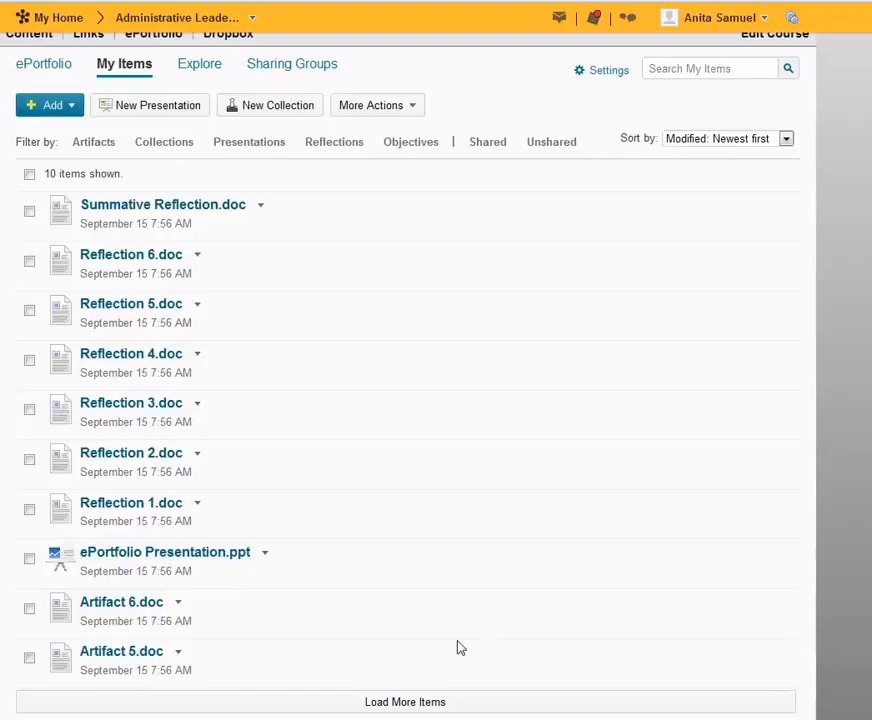
click(412, 704)
scroll(224, 632, down, 2)
scroll(224, 632, down, 1)
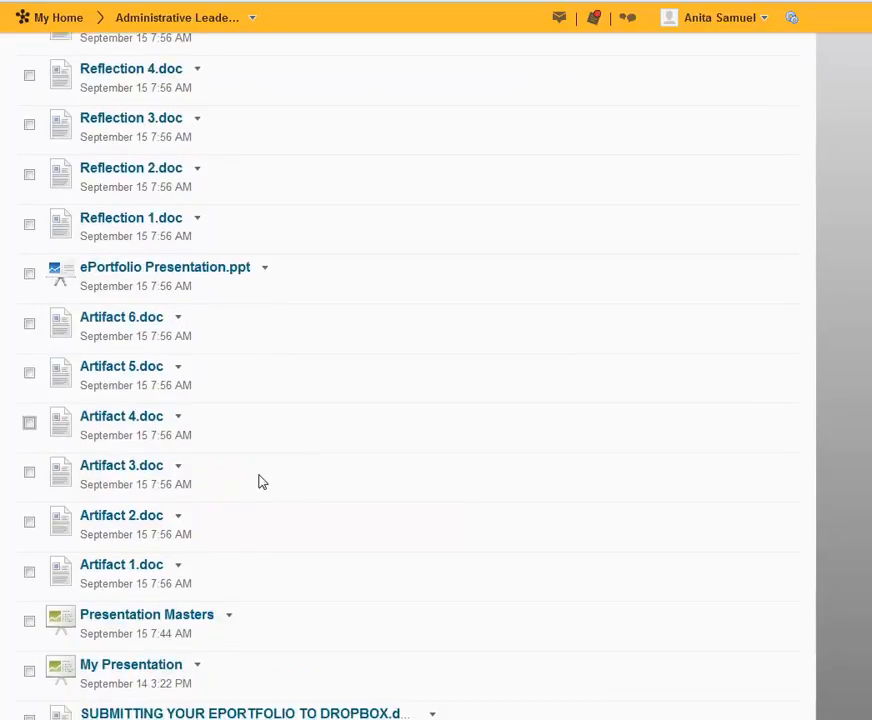
scroll(258, 482, up, 4)
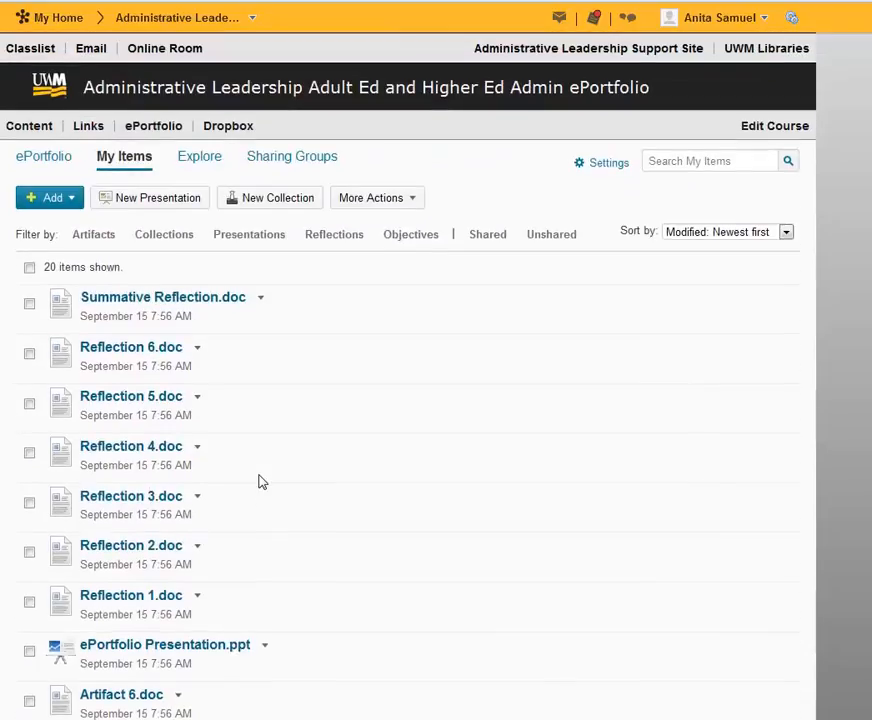
- Add Artifact 1.doc to content Area 1 of the page OUTCOME 1: History of higher education systems in the Presentation Masters presentation
scroll(258, 482, down, 5)
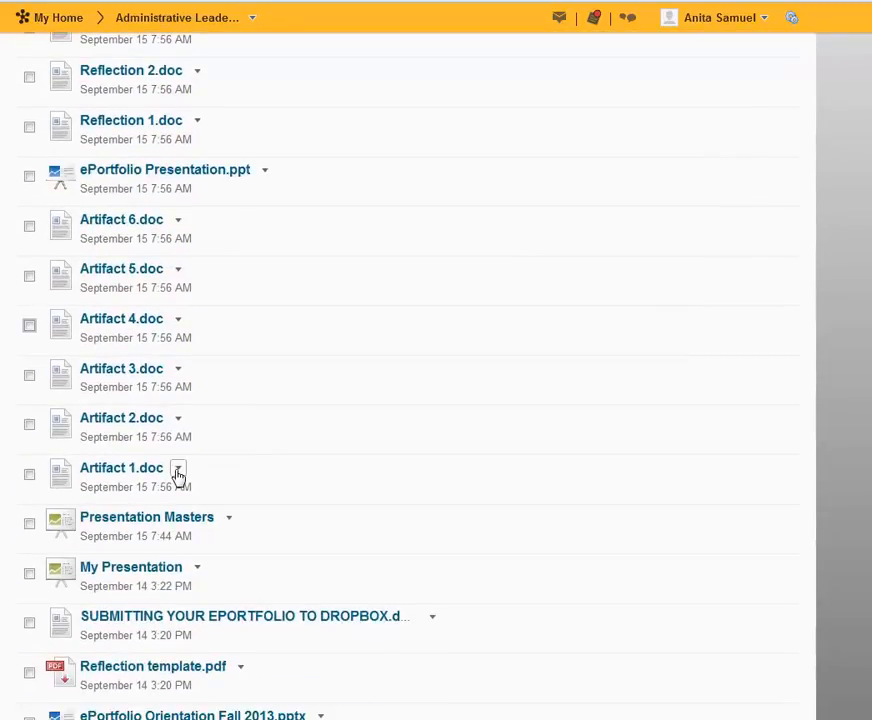
click(177, 468)
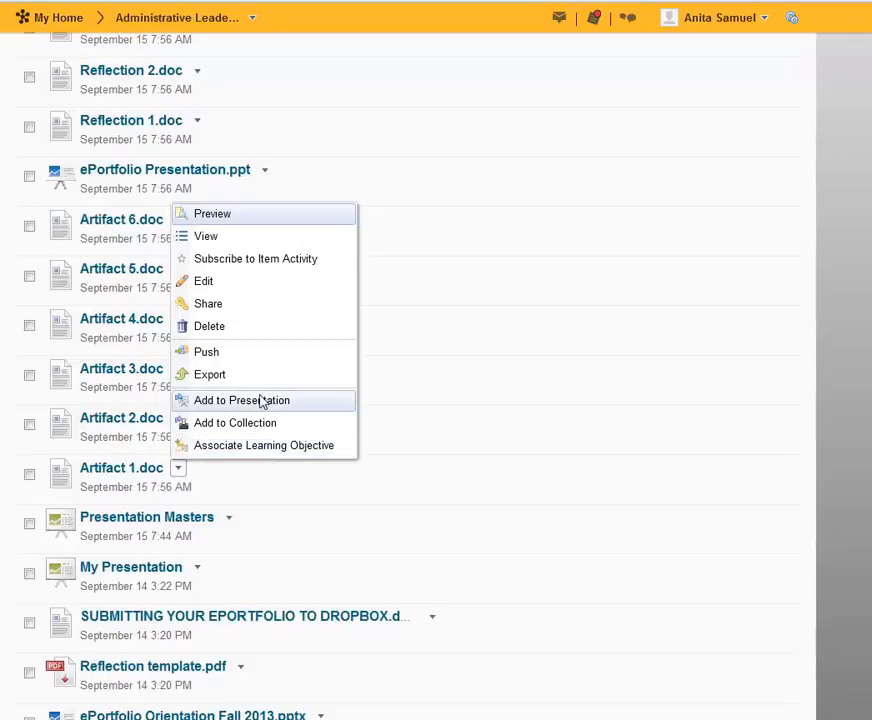
click(261, 404)
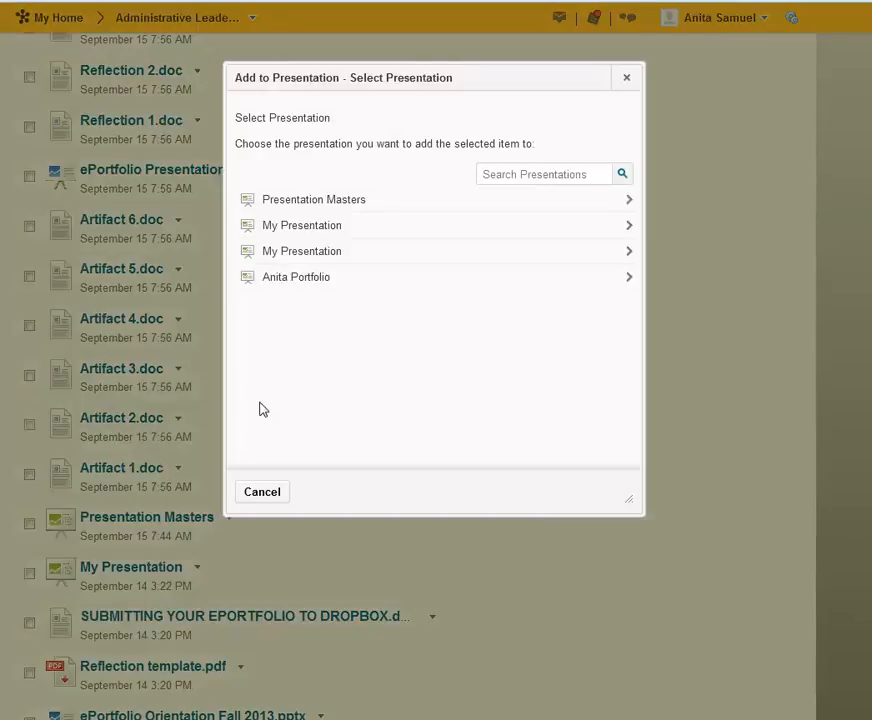
click(394, 204)
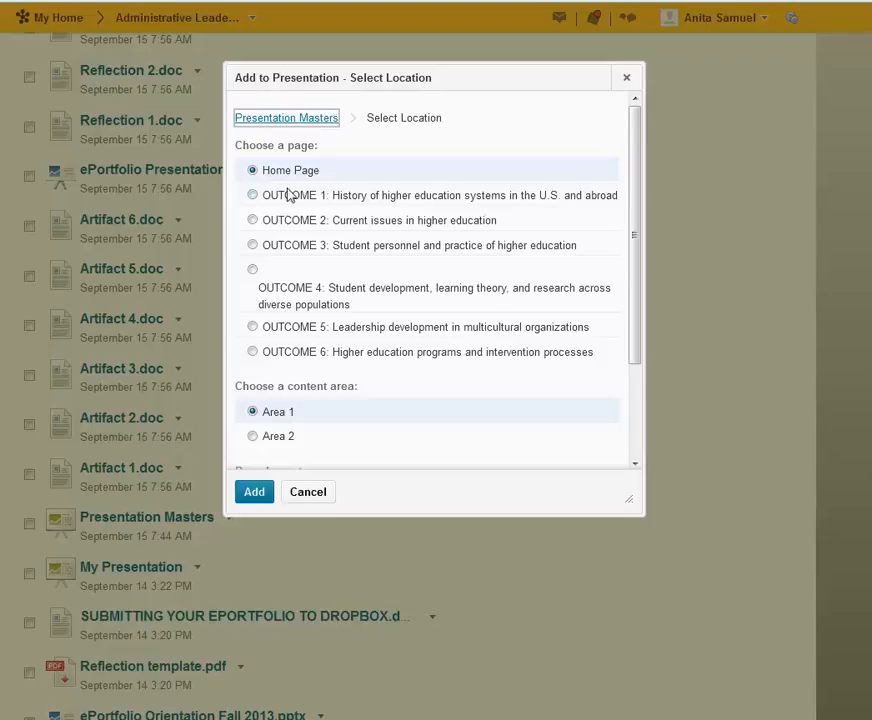
click(256, 197)
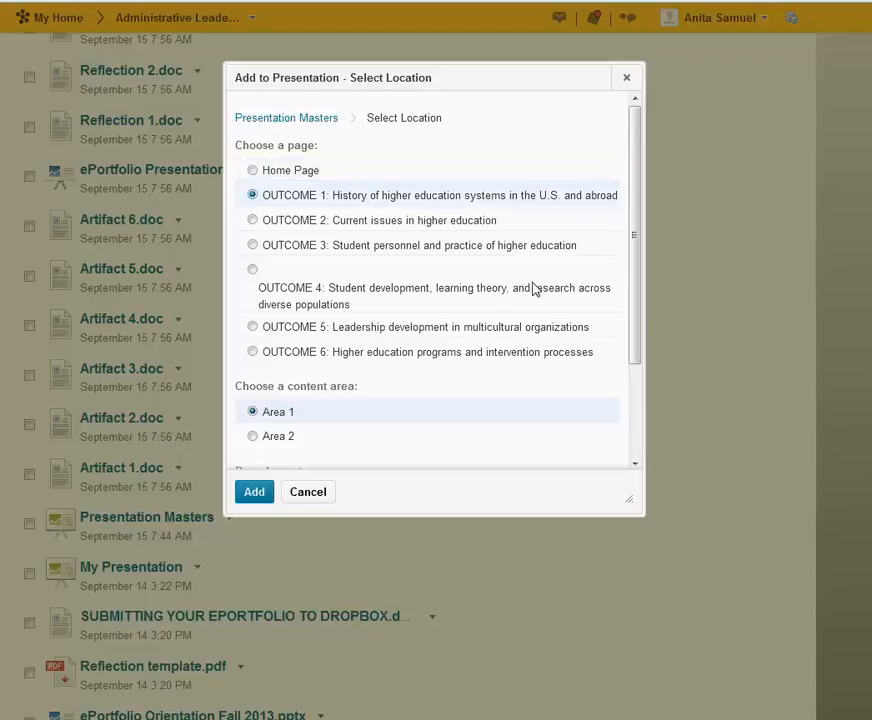
click(243, 492)
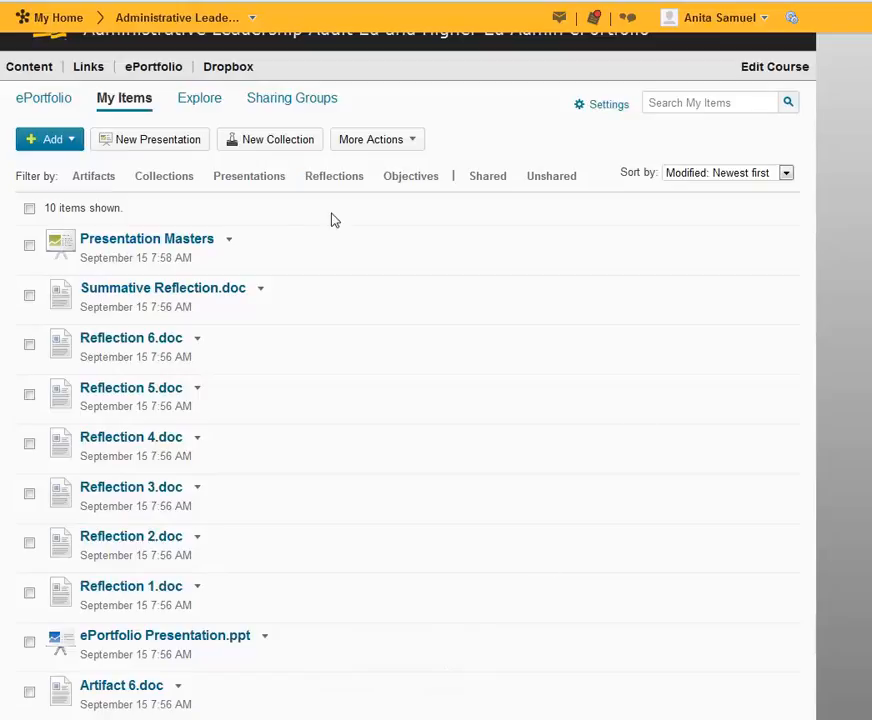
- Preview the OUTCOME 1 page of Presentation Masters to check the added Artifact 1.doc, closing the preview
click(173, 245)
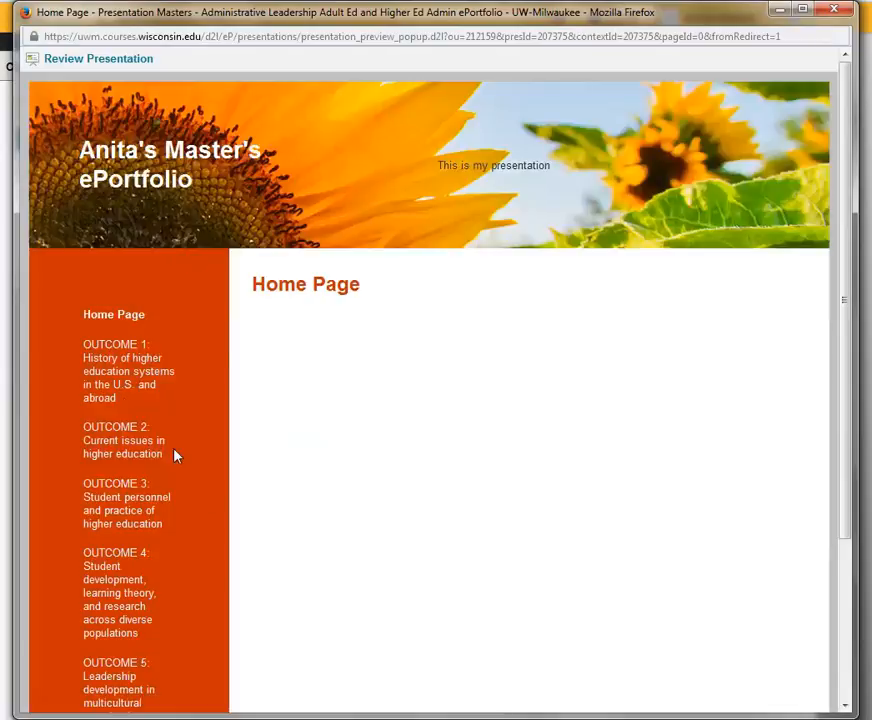
click(124, 392)
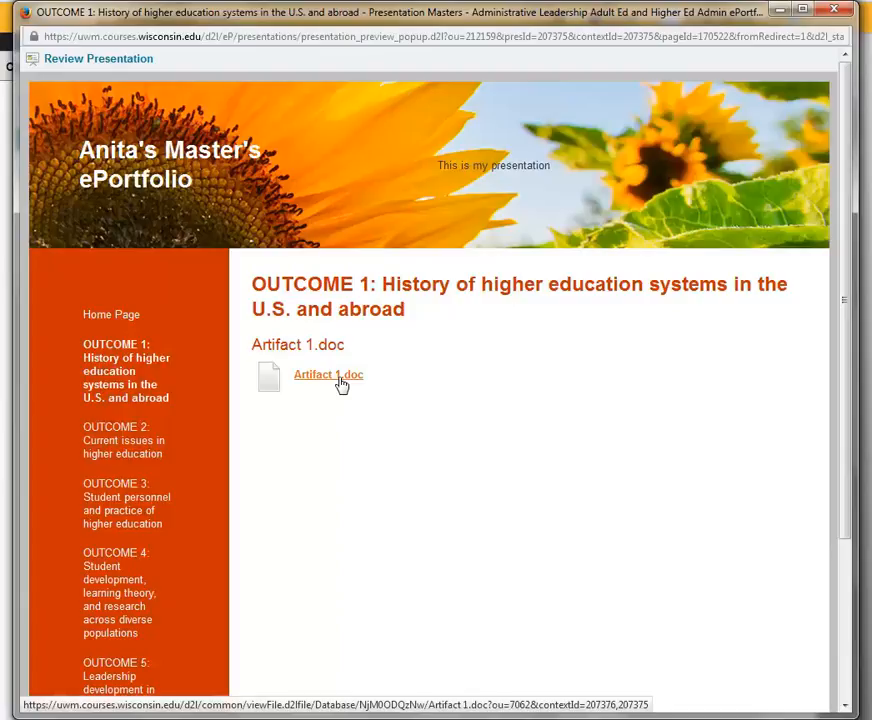
click(834, 12)
- Add Reflection 1.doc to content Area 1 of the OUTCOME 1 page in the Presentation Masters presentation
scroll(201, 472, down, 1)
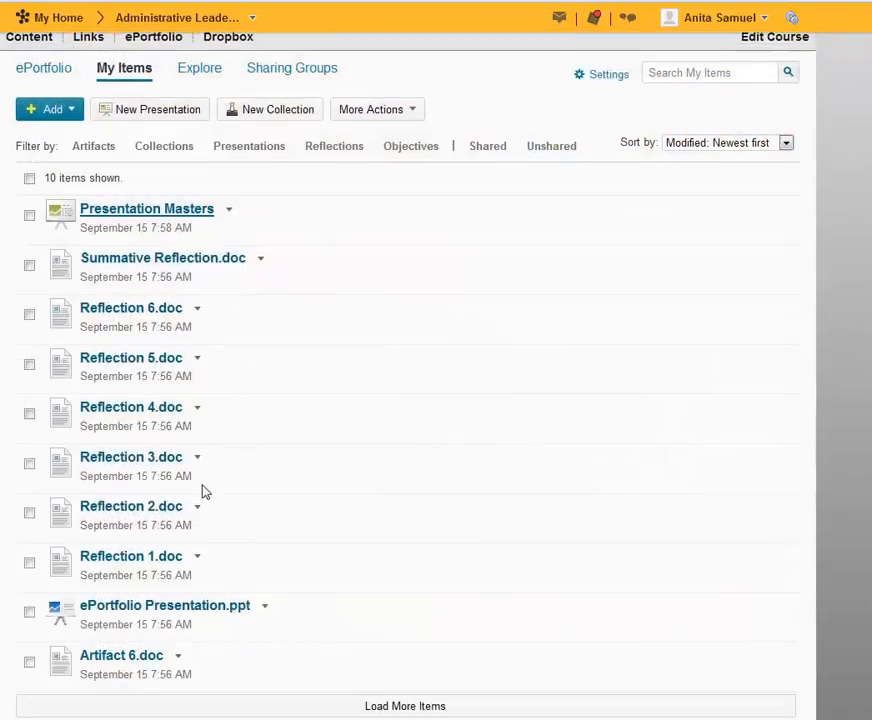
click(197, 556)
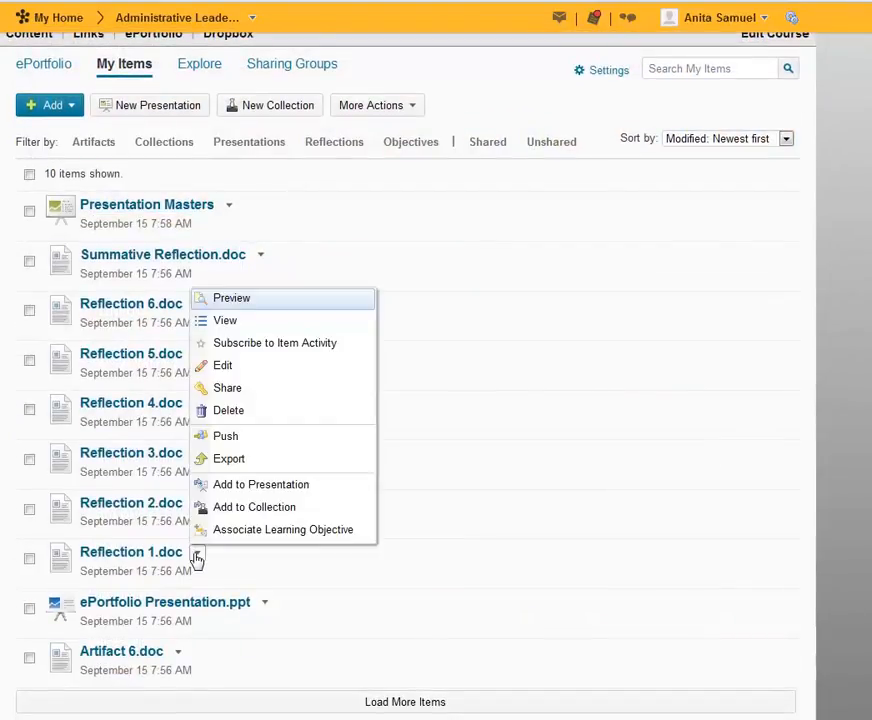
click(311, 487)
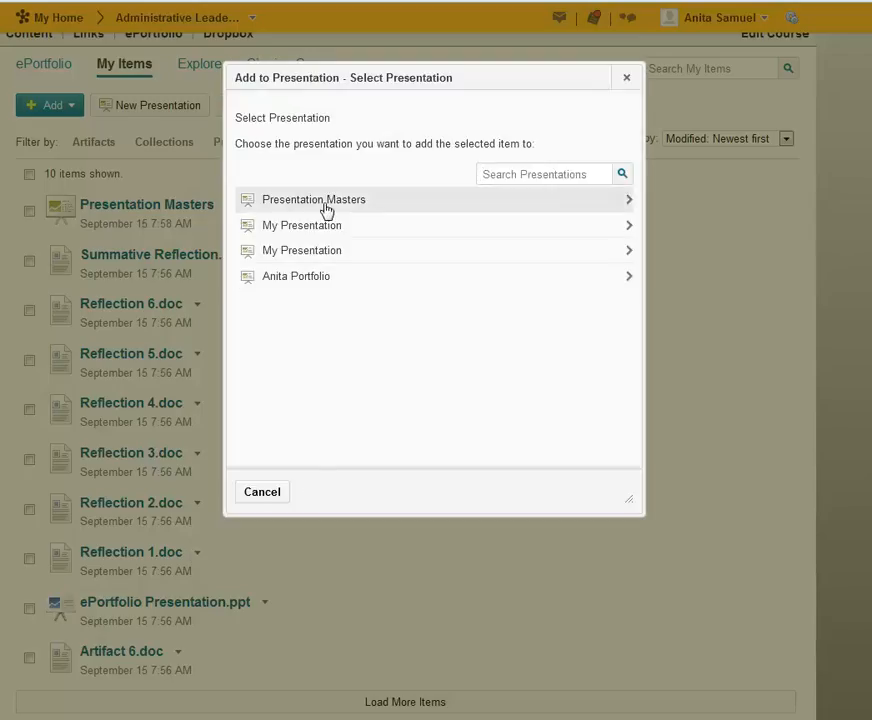
click(325, 205)
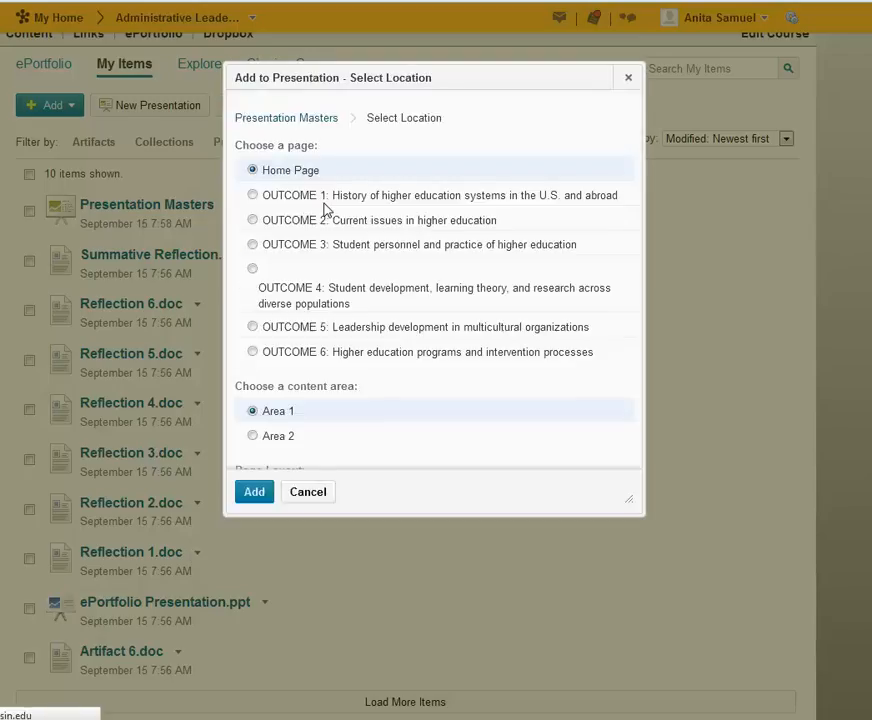
click(274, 200)
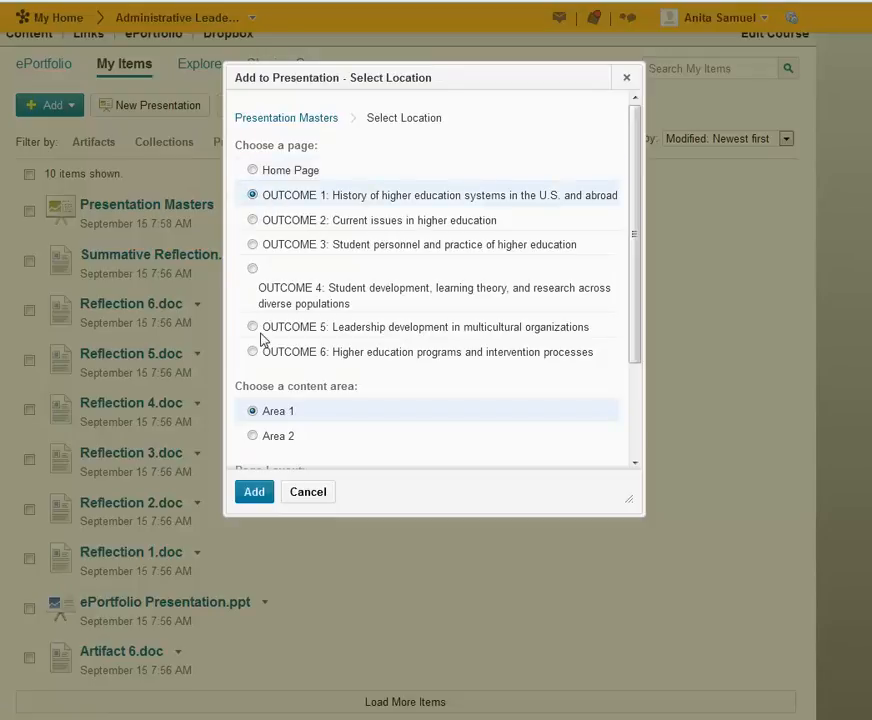
click(254, 491)
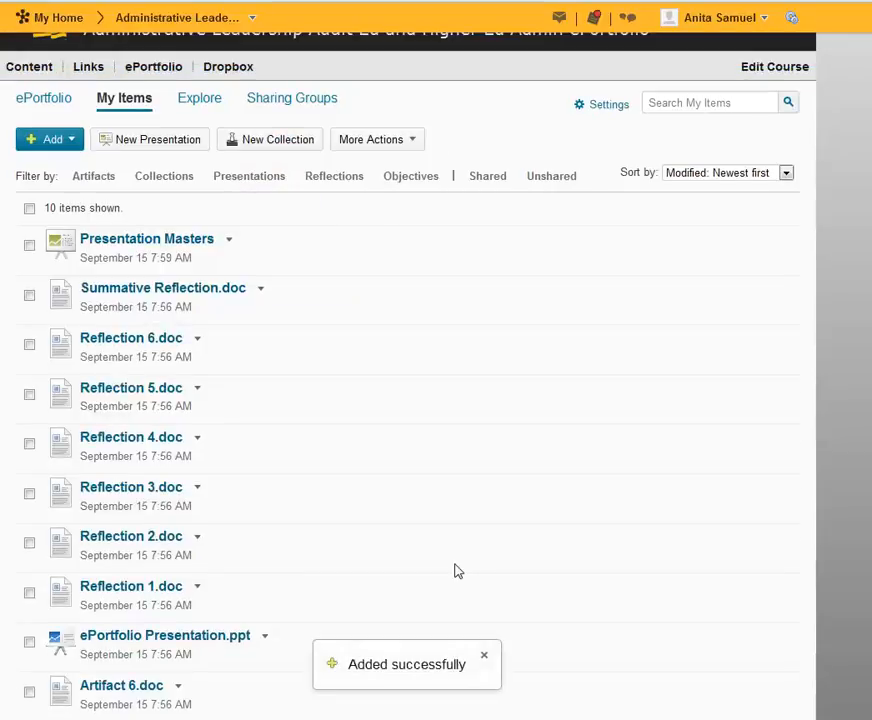
- Preview Presentation Masters, checking the OUTCOME 1, OUTCOME 2 and OUTCOME 3 pages, and close the preview
click(168, 239)
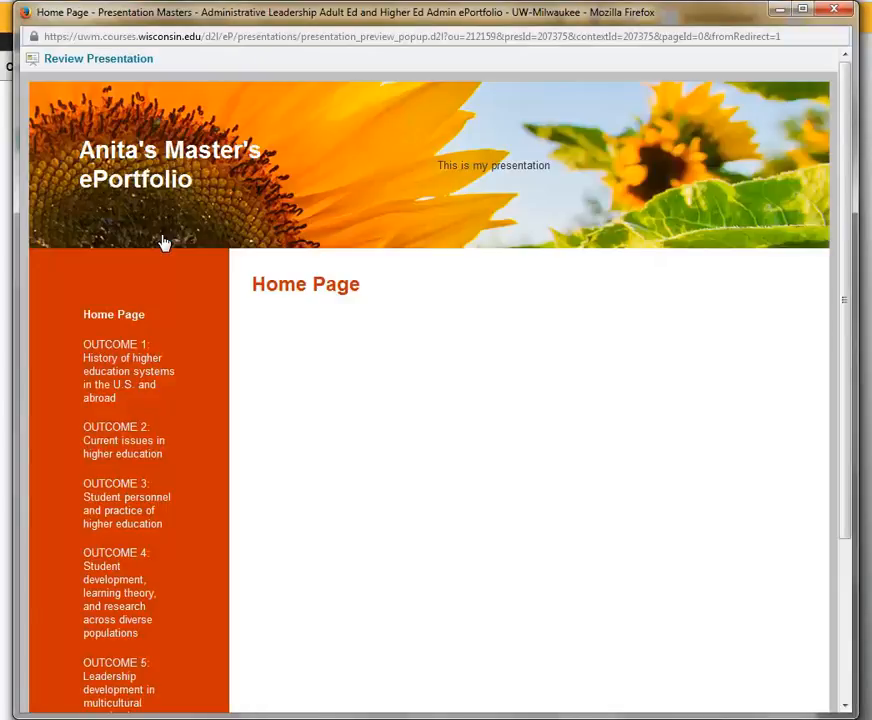
click(84, 364)
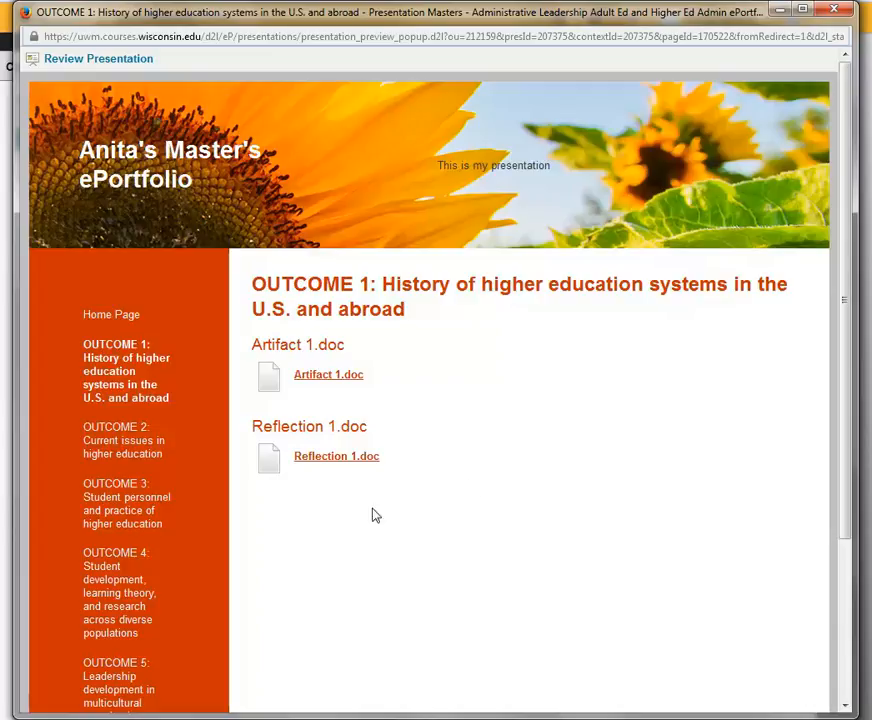
click(101, 446)
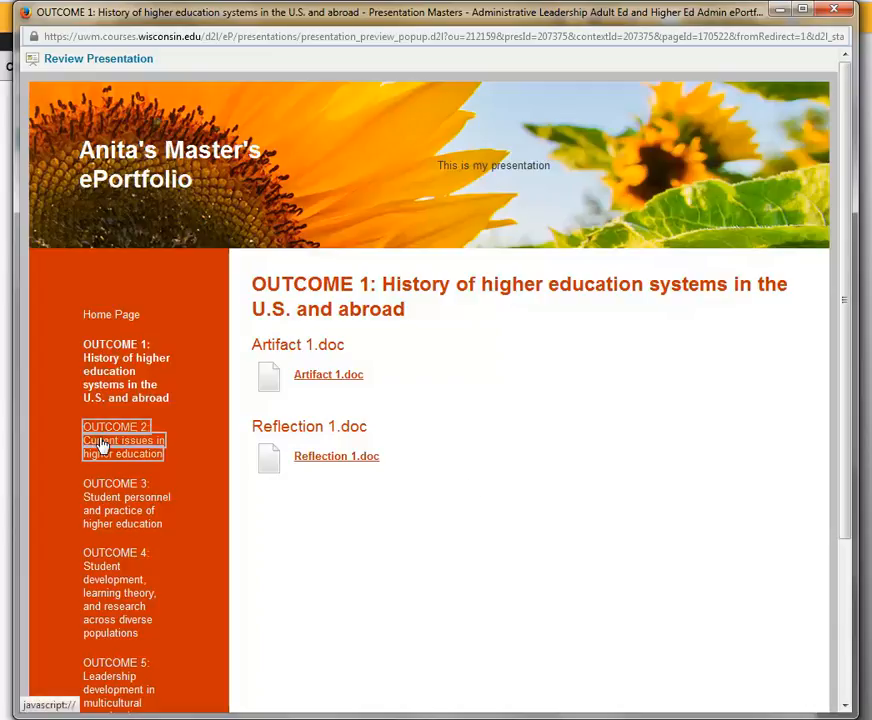
click(109, 517)
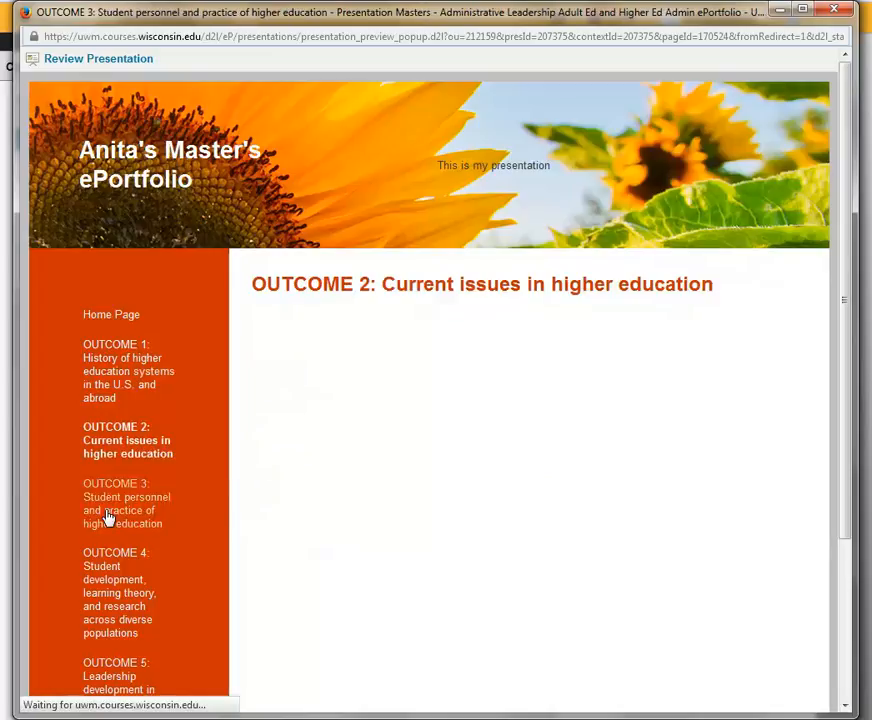
click(145, 452)
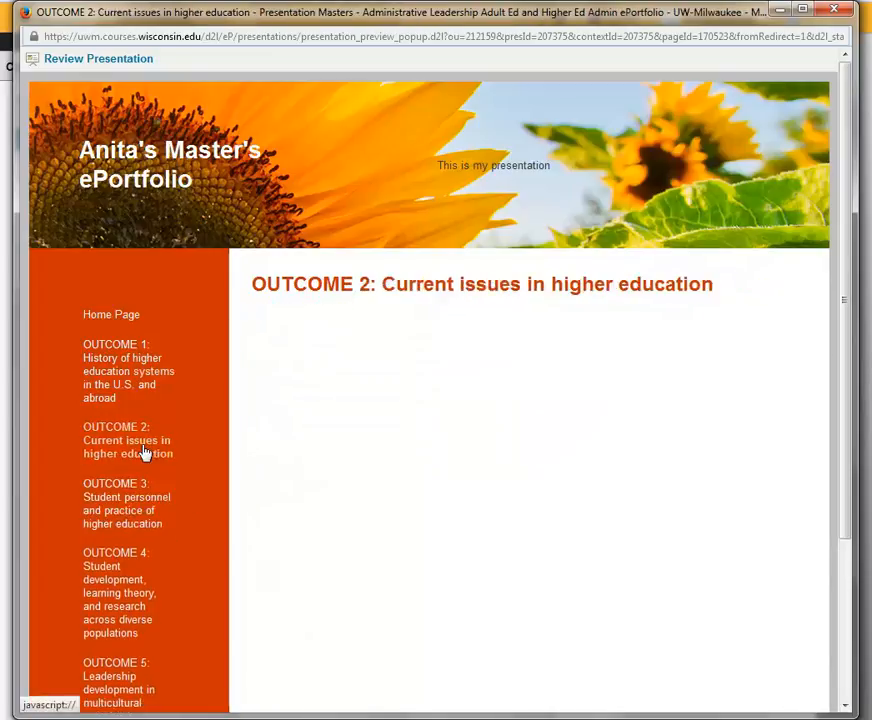
click(140, 386)
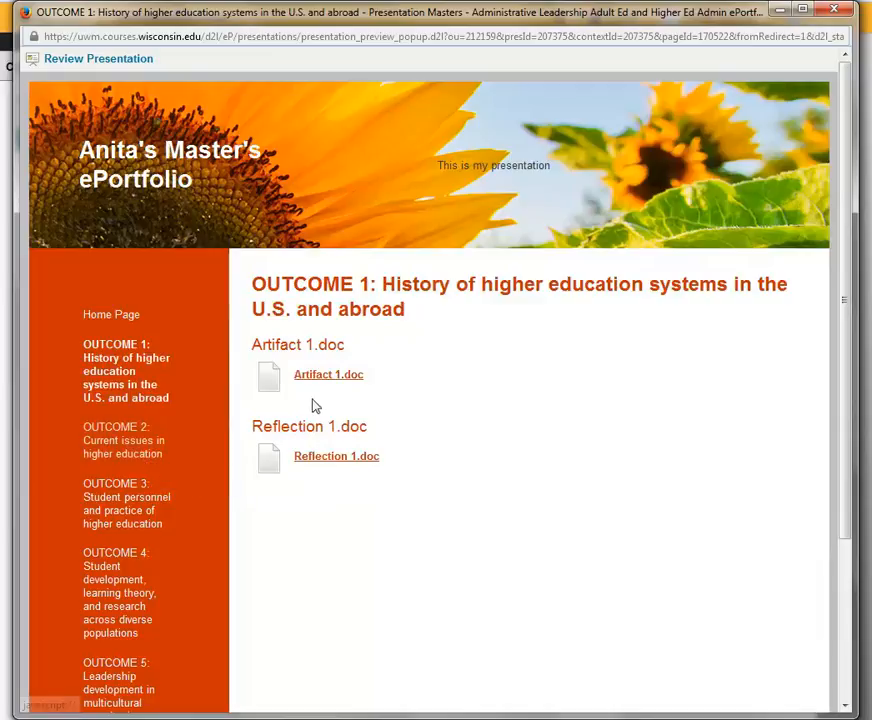
click(832, 11)
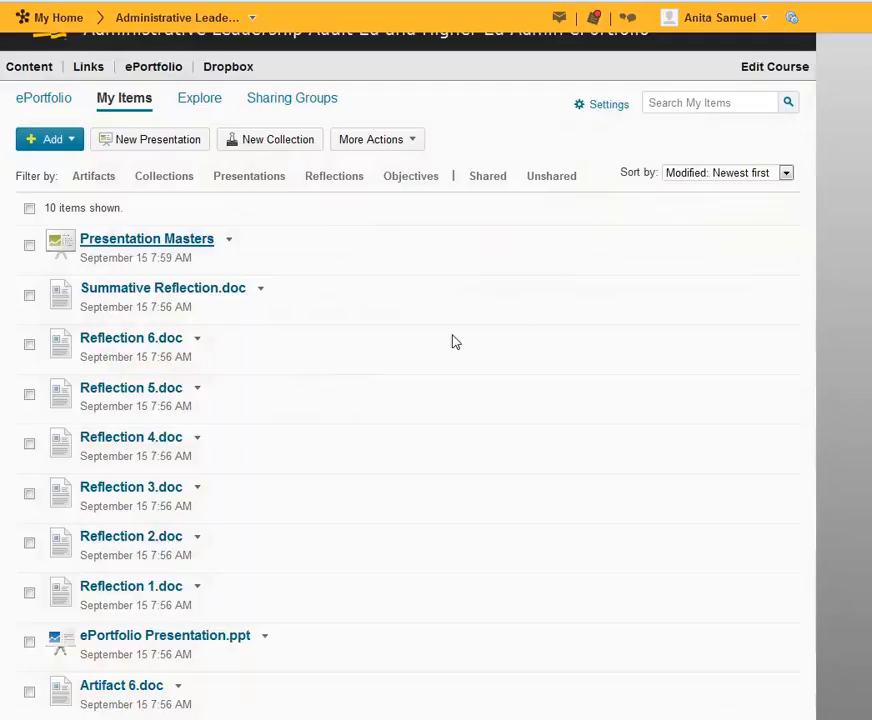
- Load more items and add Artifact 2.doc to content Area 1 of the page OUTCOME 2: Current issues in higher education in Presentation Masters
scroll(452, 342, down, 1)
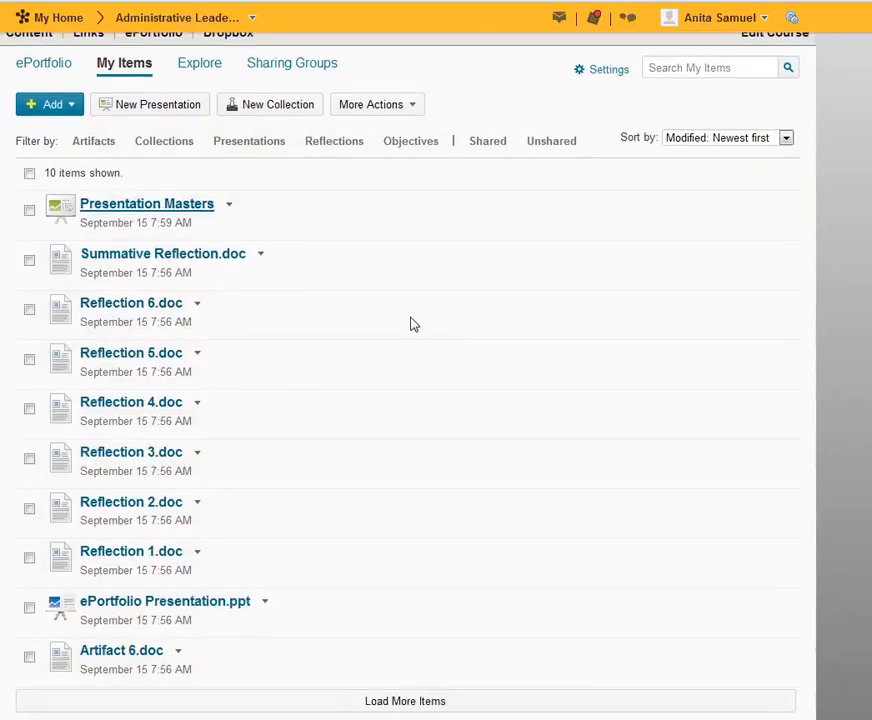
click(399, 700)
scroll(411, 496, down, 3)
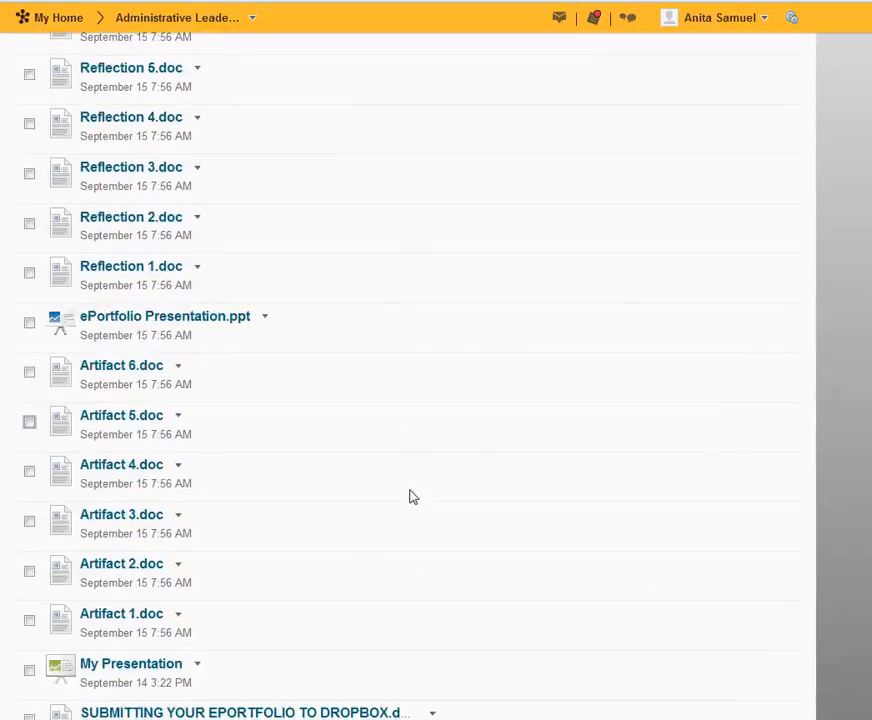
click(178, 566)
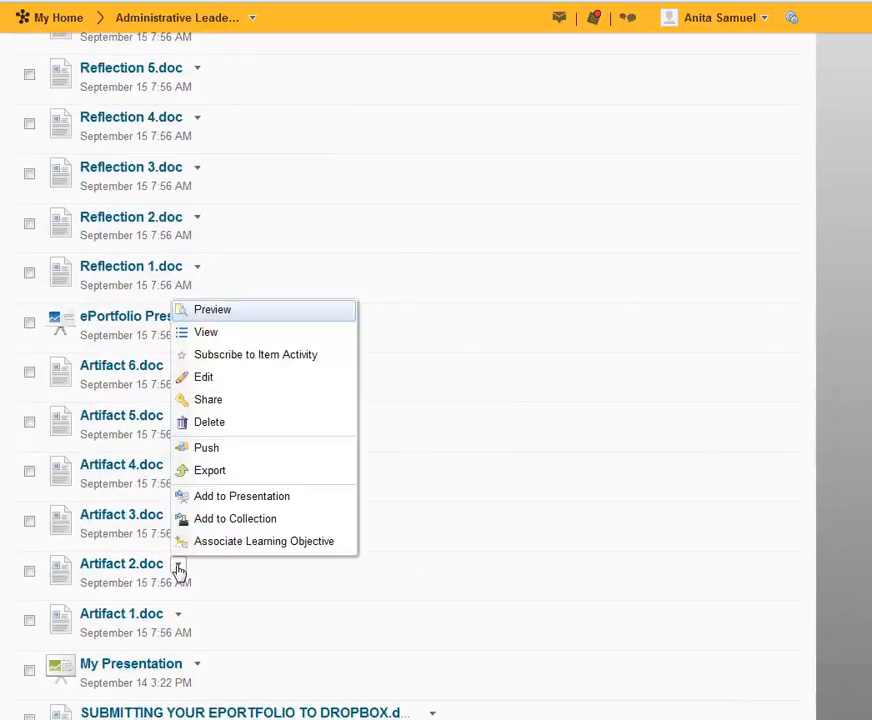
click(253, 500)
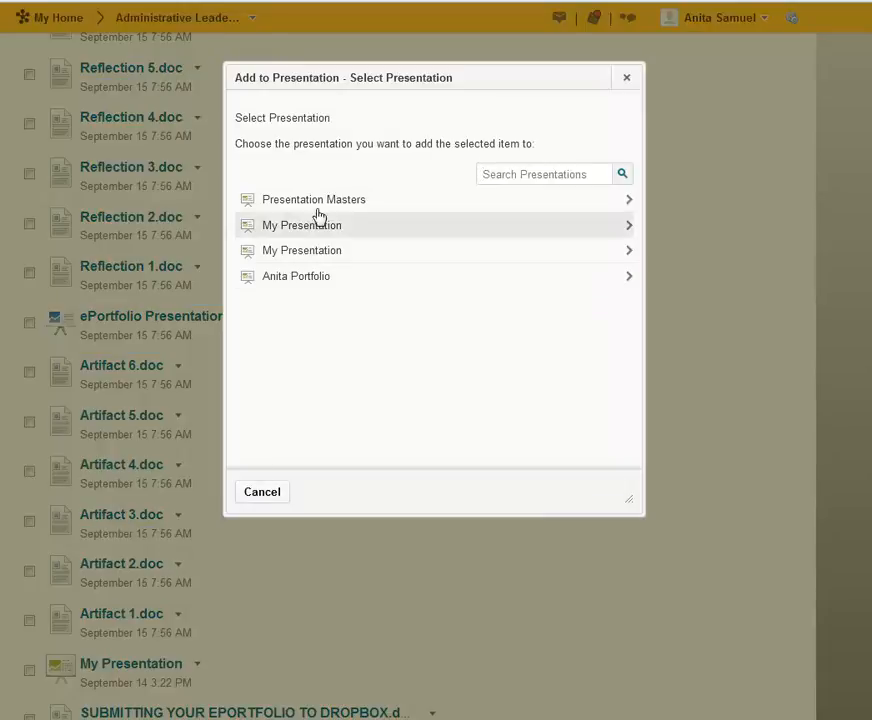
click(321, 206)
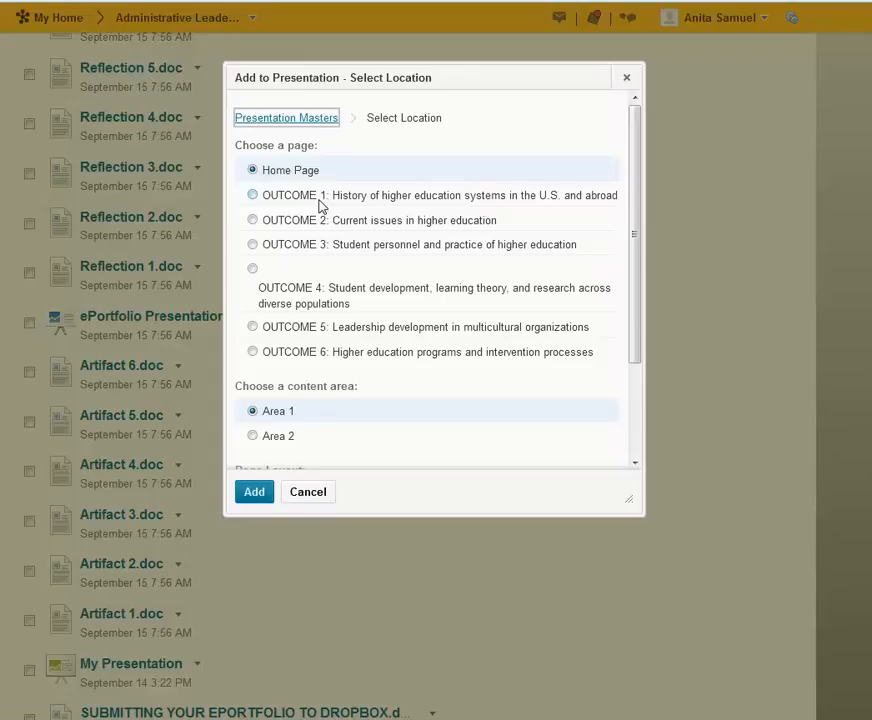
click(304, 224)
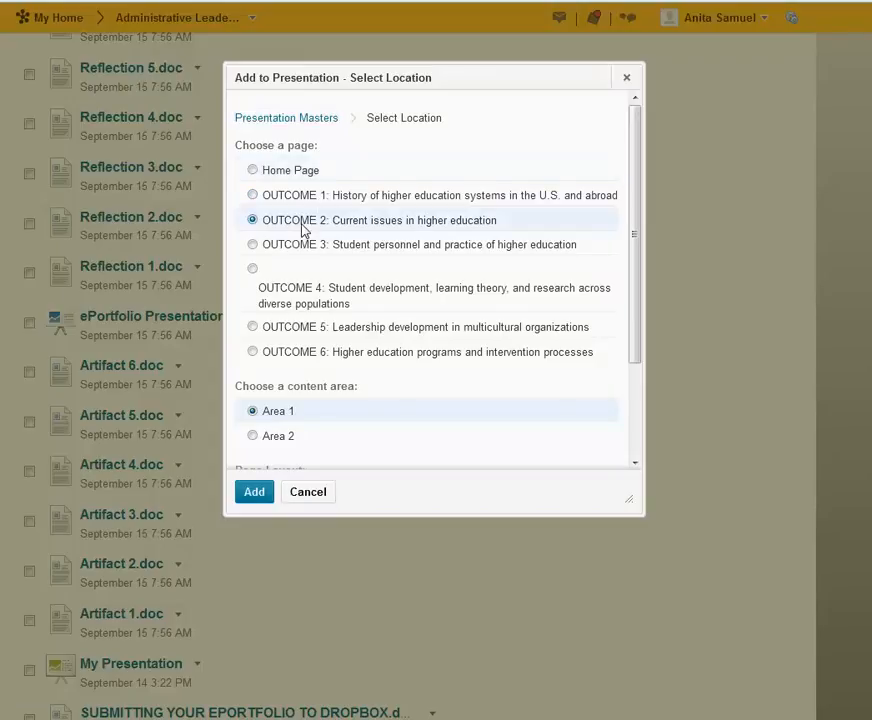
click(254, 492)
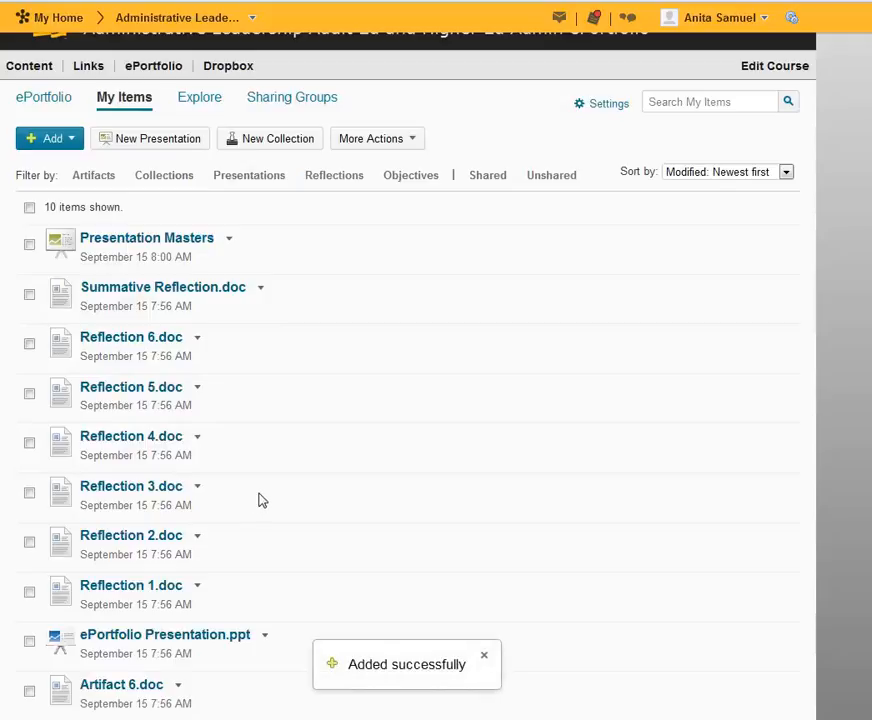
- Add Reflection 2.doc to content Area 1 of the OUTCOME 2 page in the Presentation Masters presentation
click(200, 541)
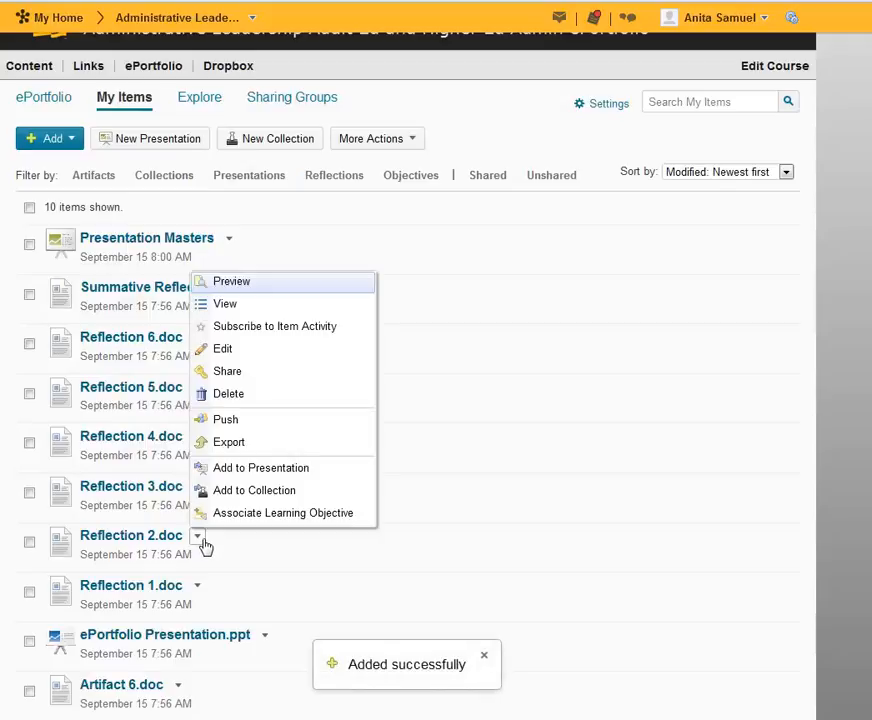
click(222, 468)
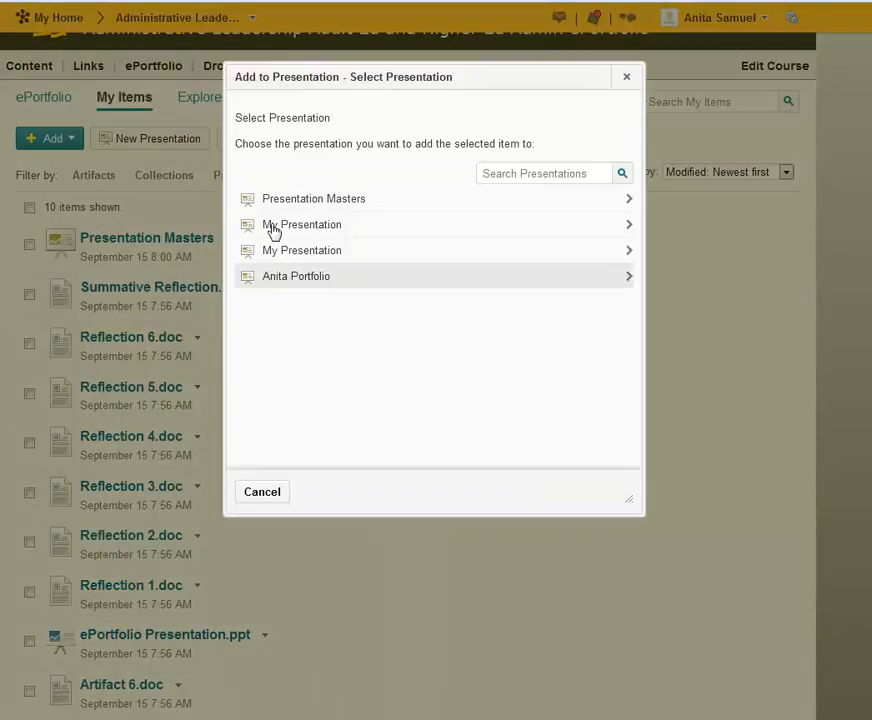
click(284, 208)
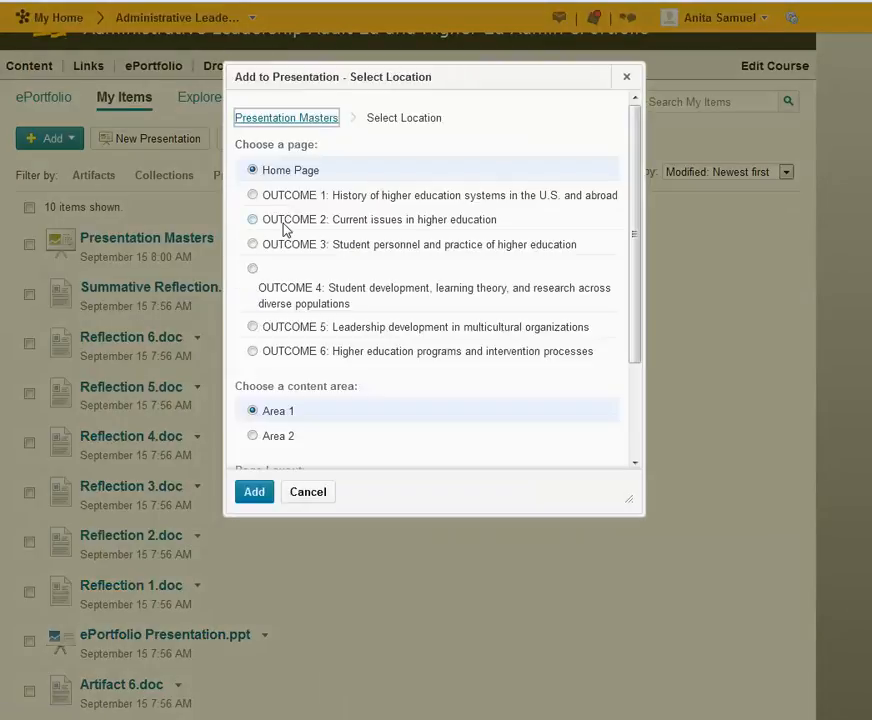
click(285, 224)
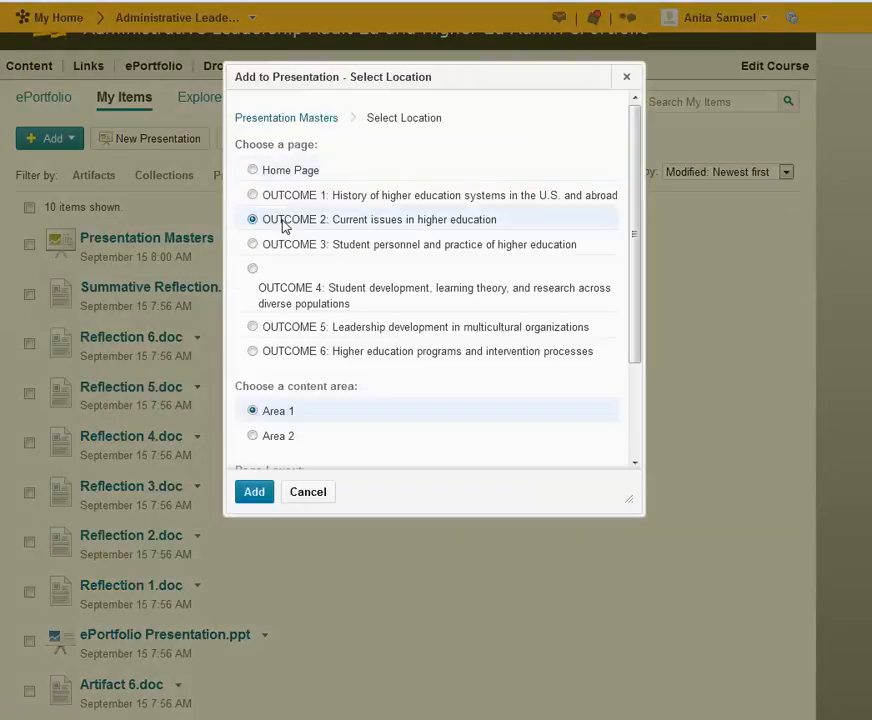
click(254, 491)
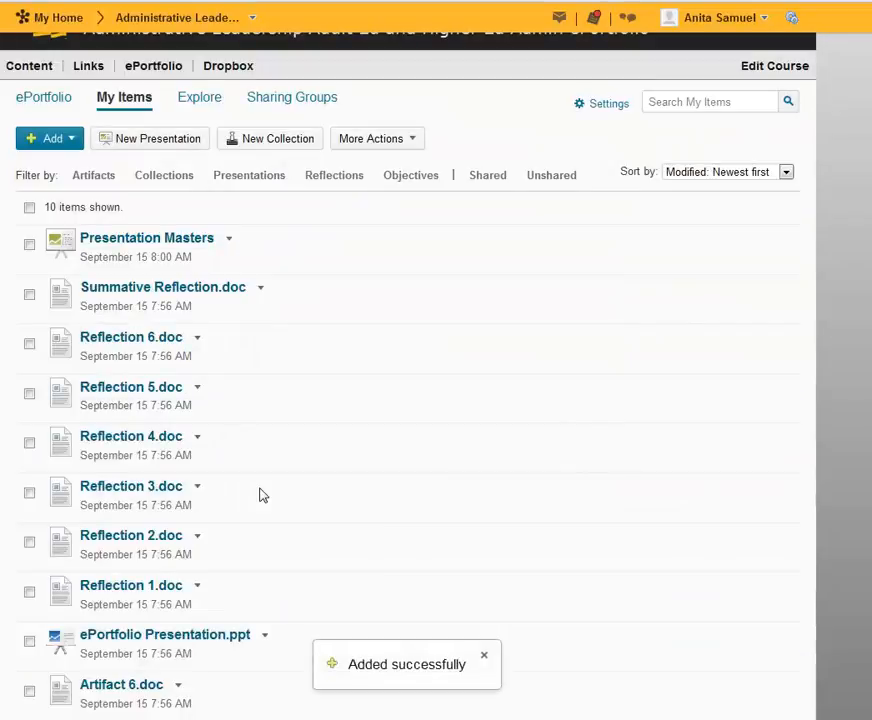
- Preview the OUTCOME 2 page and the Home Page of Presentation Masters, closing the preview
click(152, 242)
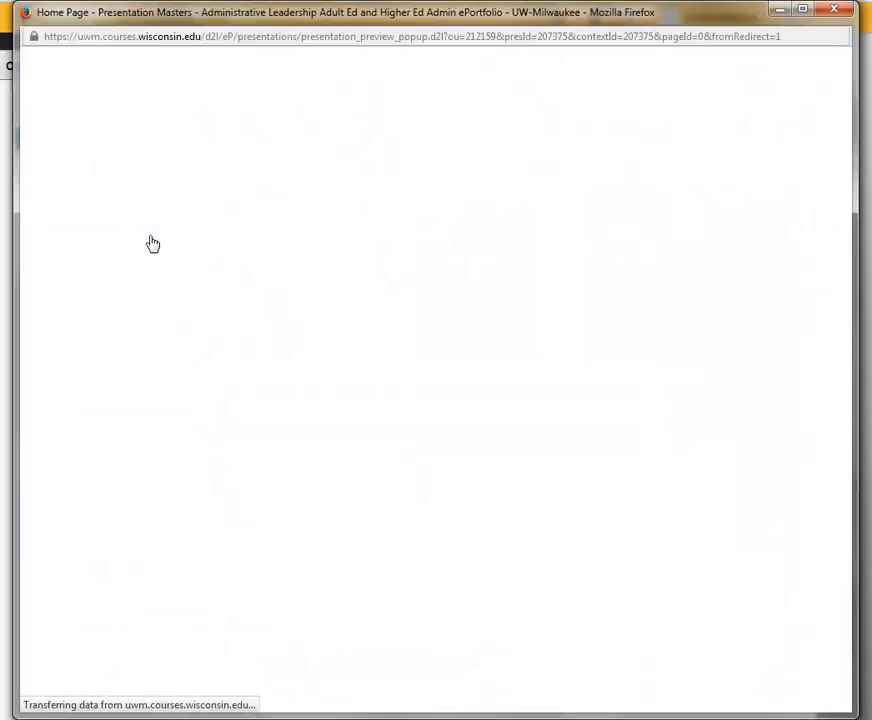
click(143, 458)
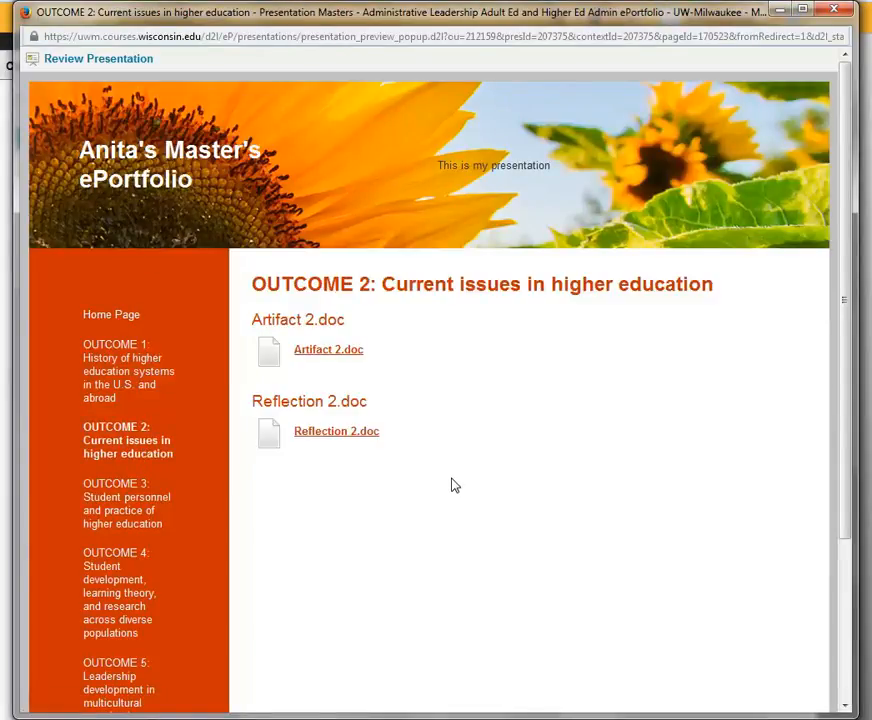
scroll(428, 449, down, 3)
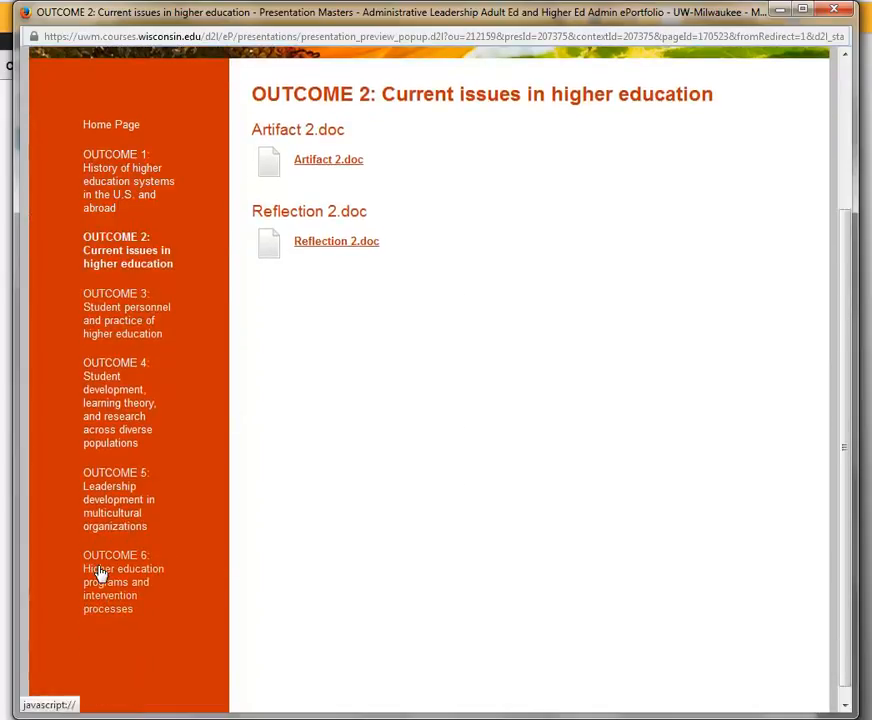
scroll(574, 265, up, 2)
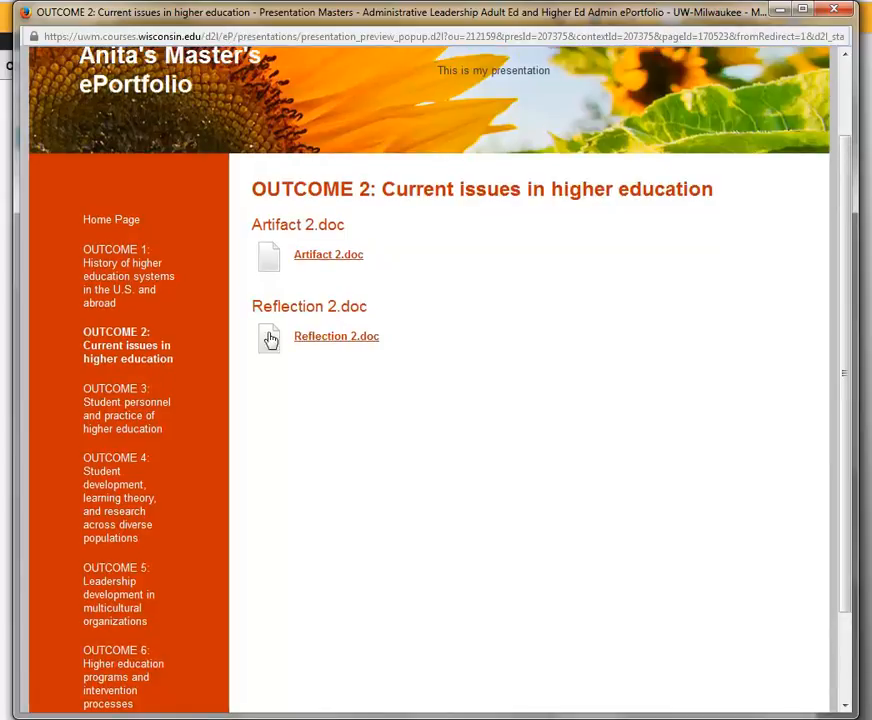
click(138, 224)
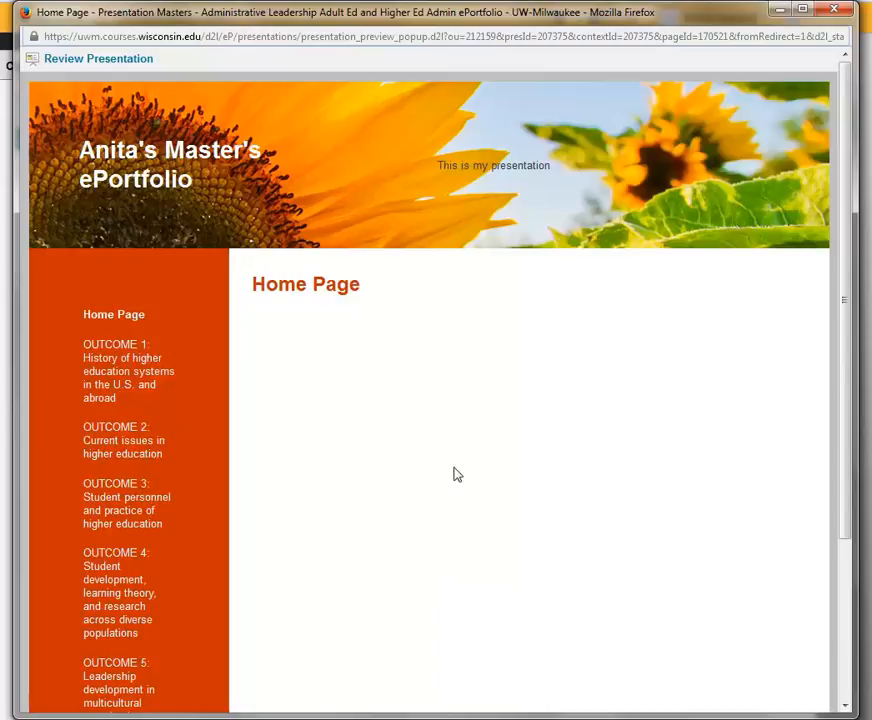
click(846, 16)
- Add ePortfolio Presentation.ppt to content Area 1 of the Home Page in the Presentation Masters presentation
scroll(418, 514, down, 1)
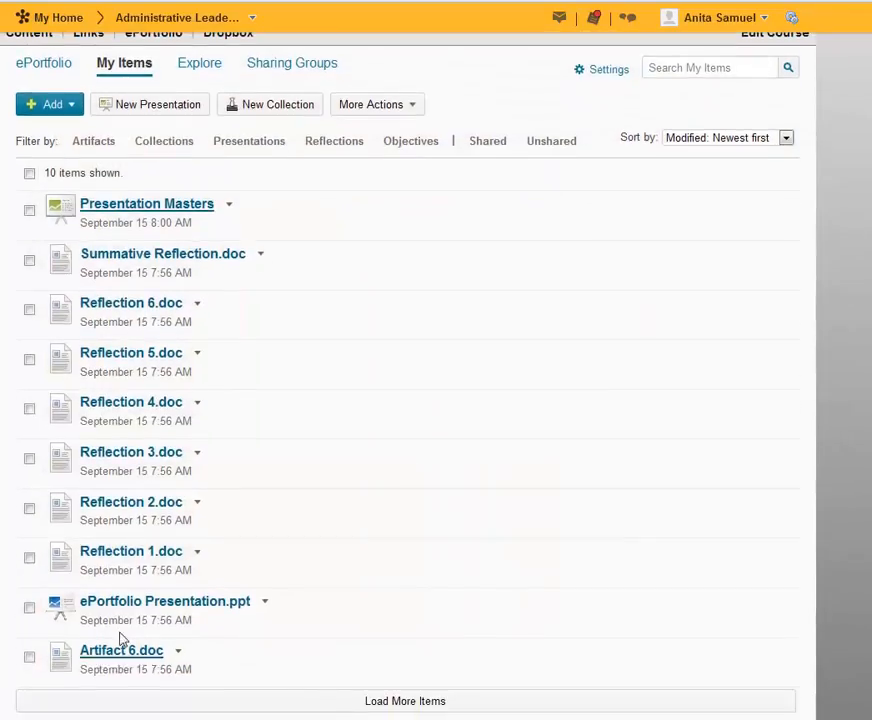
click(266, 604)
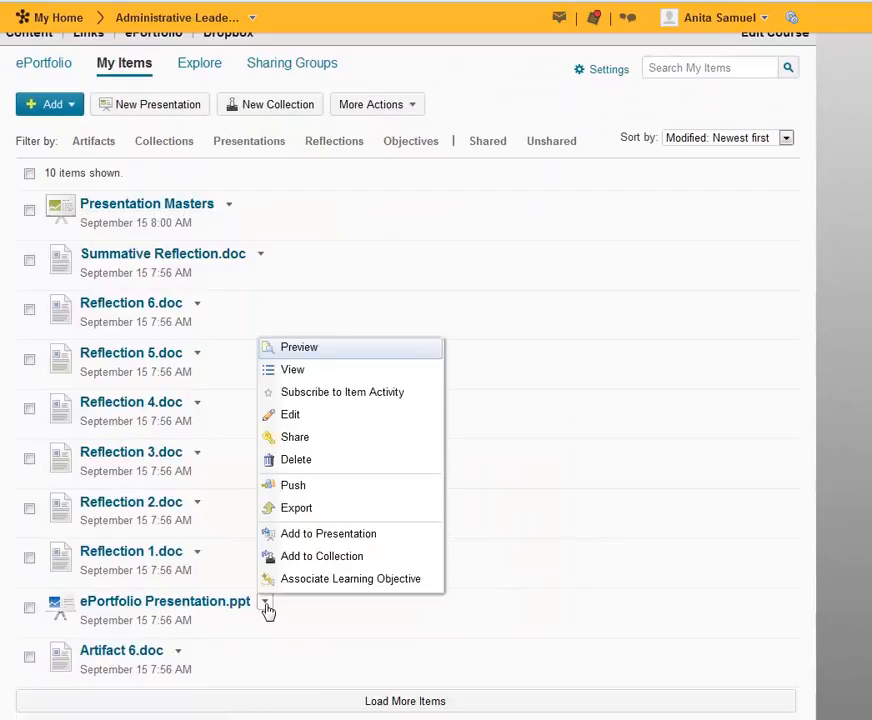
click(338, 535)
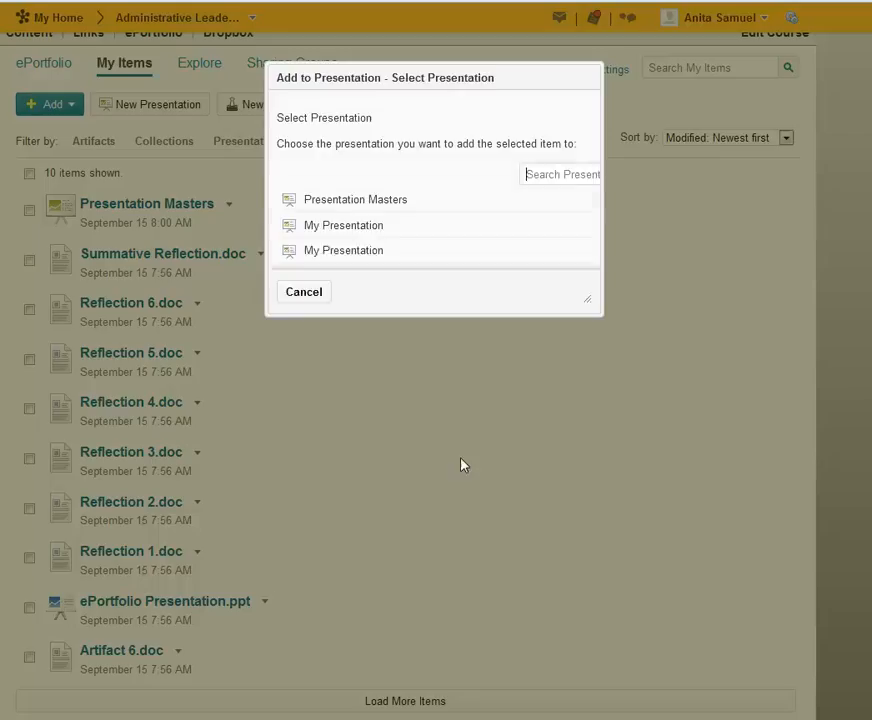
click(315, 209)
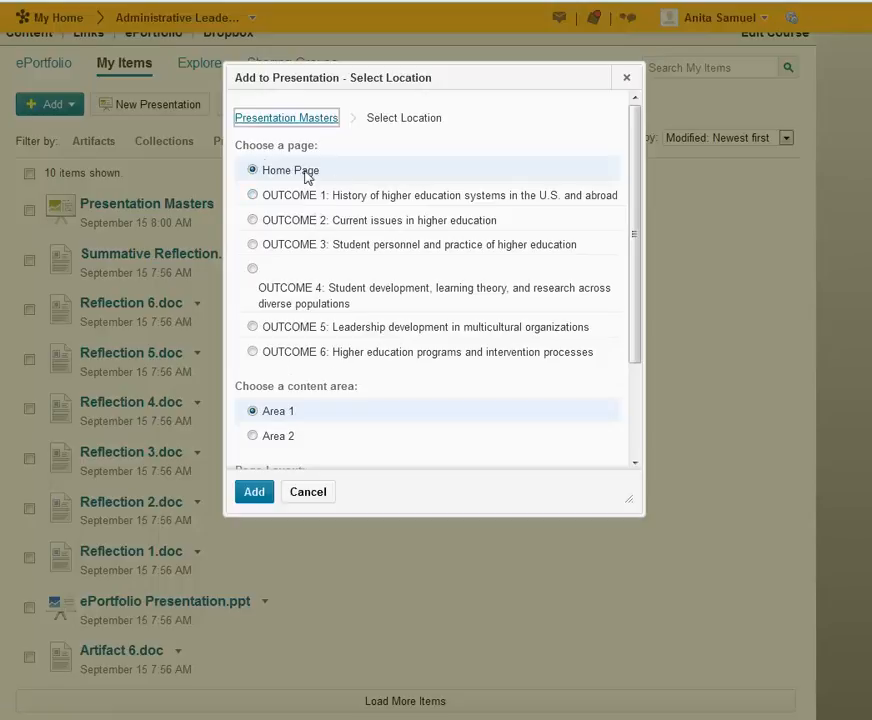
click(250, 496)
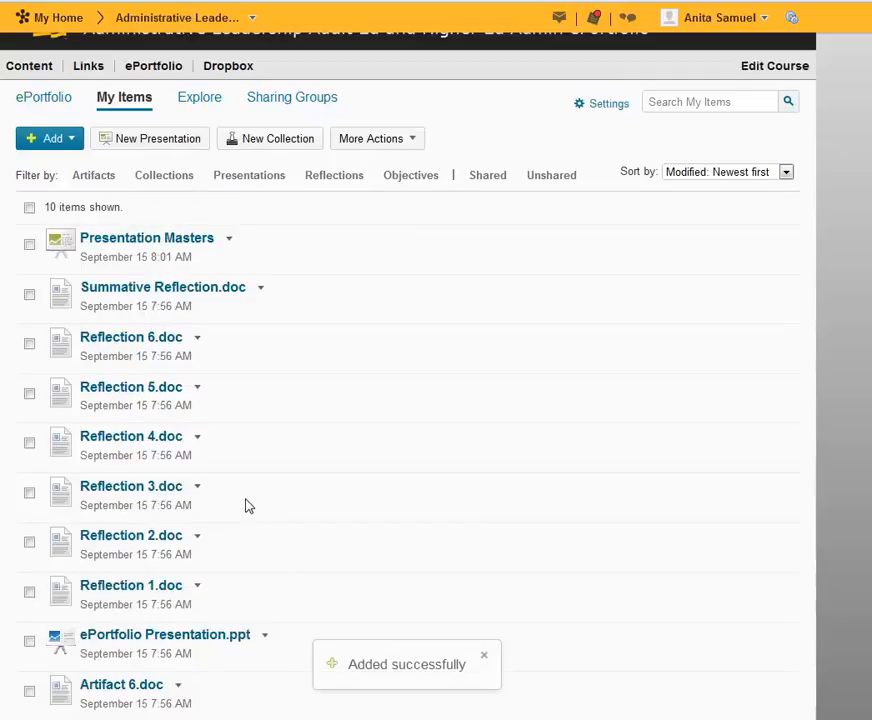
- Add Summative Reflection.doc to content Area 1 of the Home Page in Presentation Masters
click(260, 289)
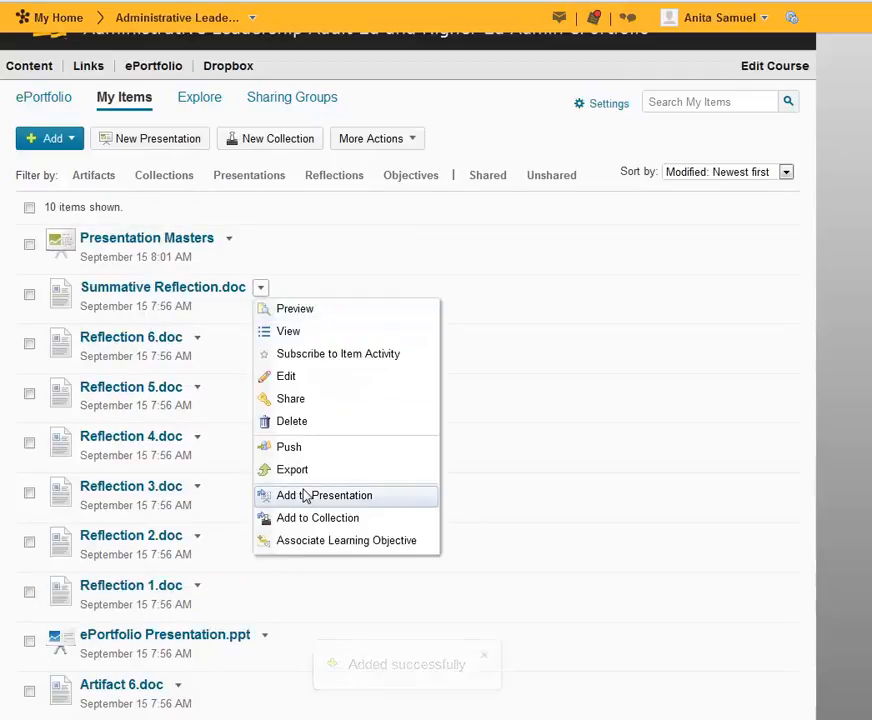
click(306, 496)
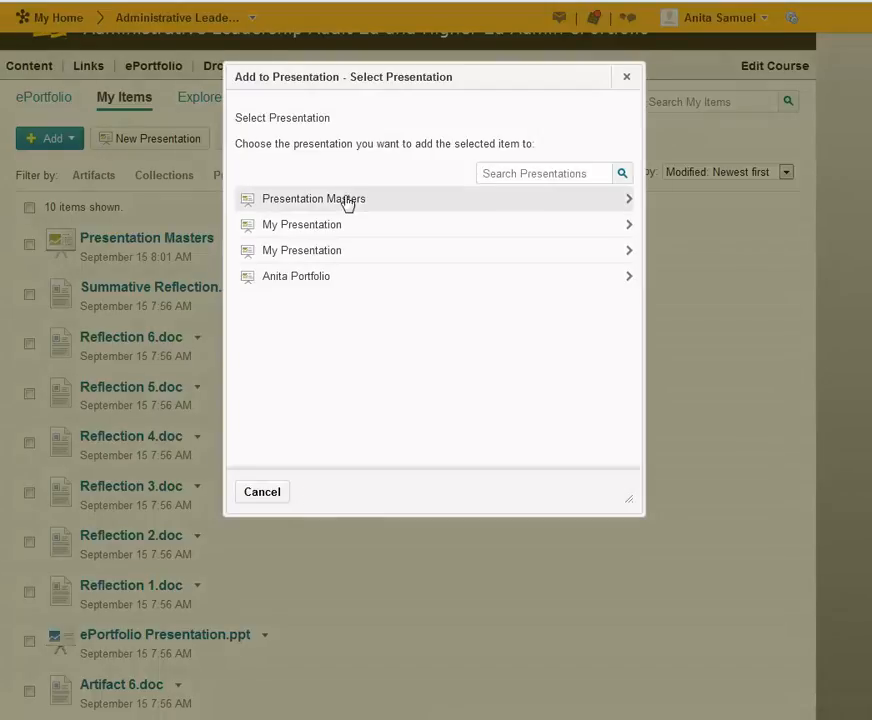
click(347, 201)
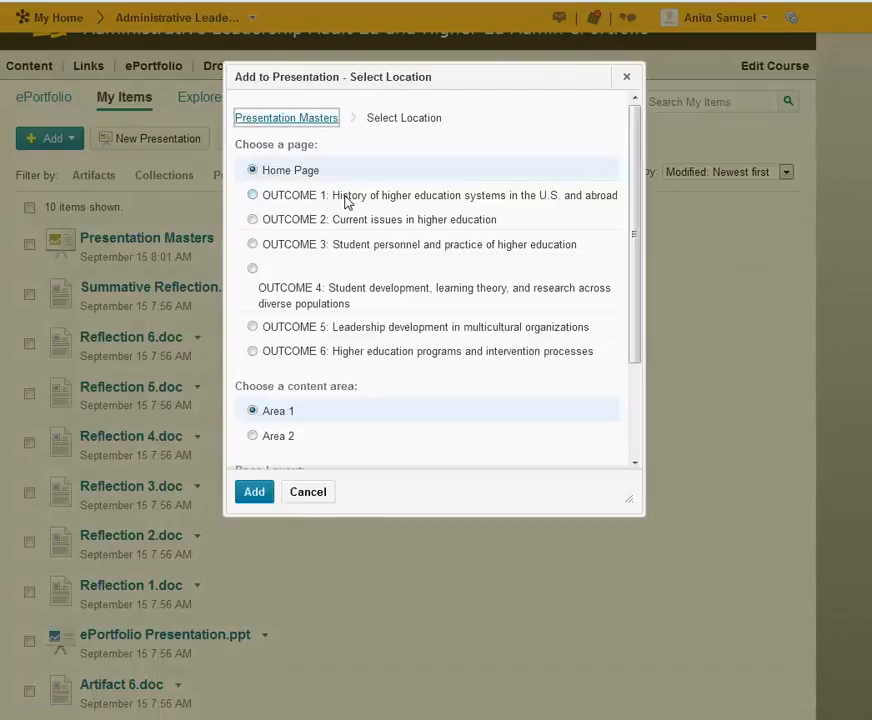
click(254, 492)
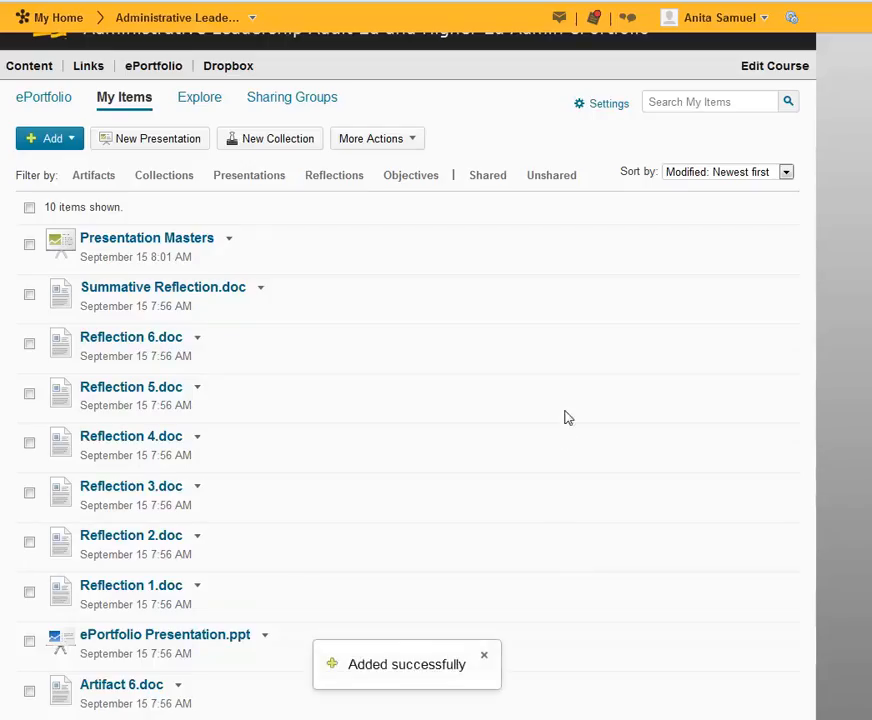
- Preview the Home Page of Presentation Masters to check its added files, and close the preview
click(167, 240)
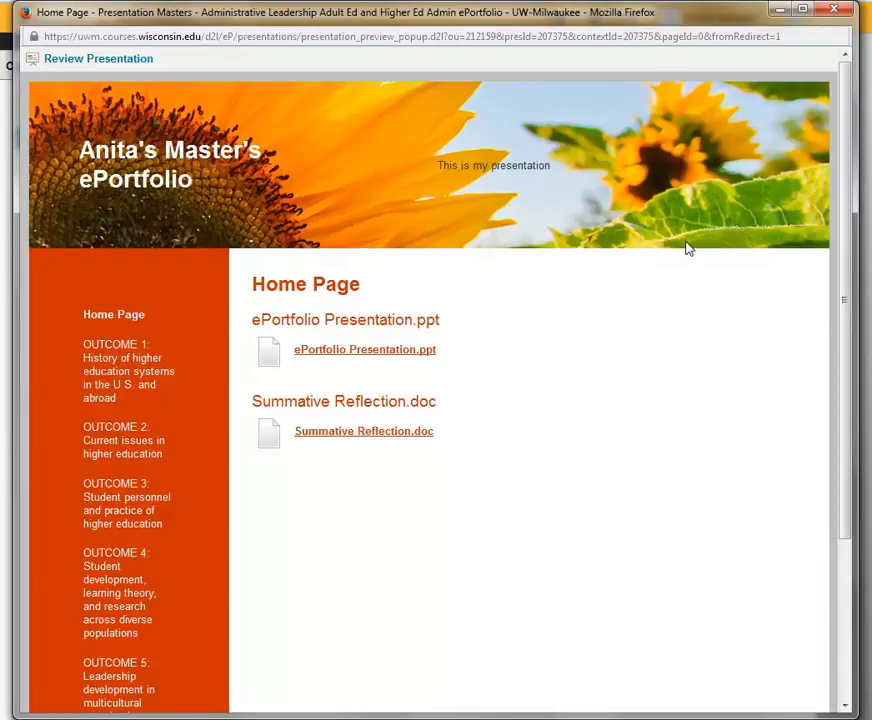
click(843, 16)
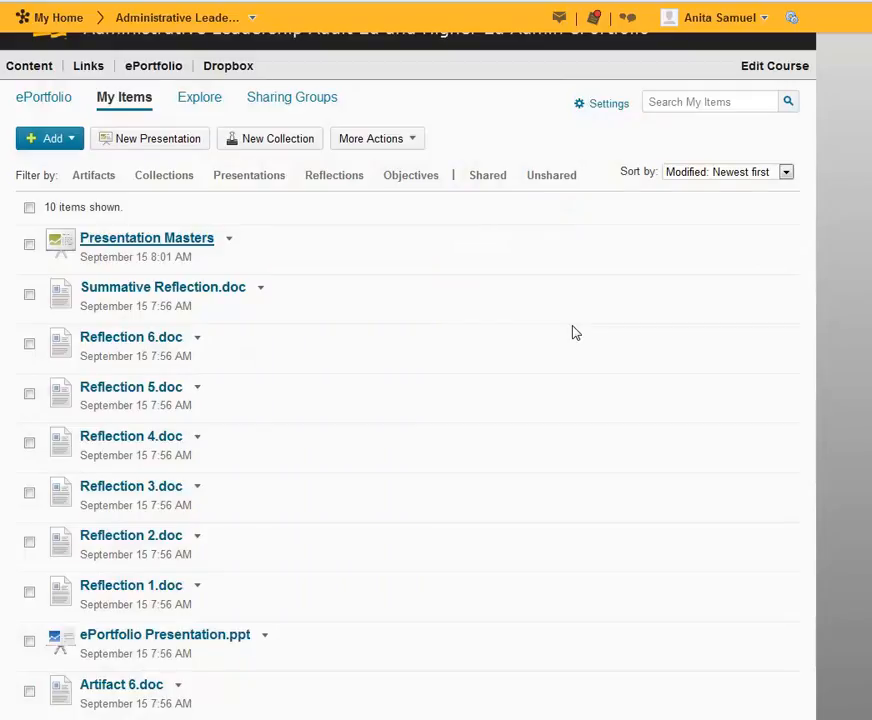
mouse_move(368, 719)
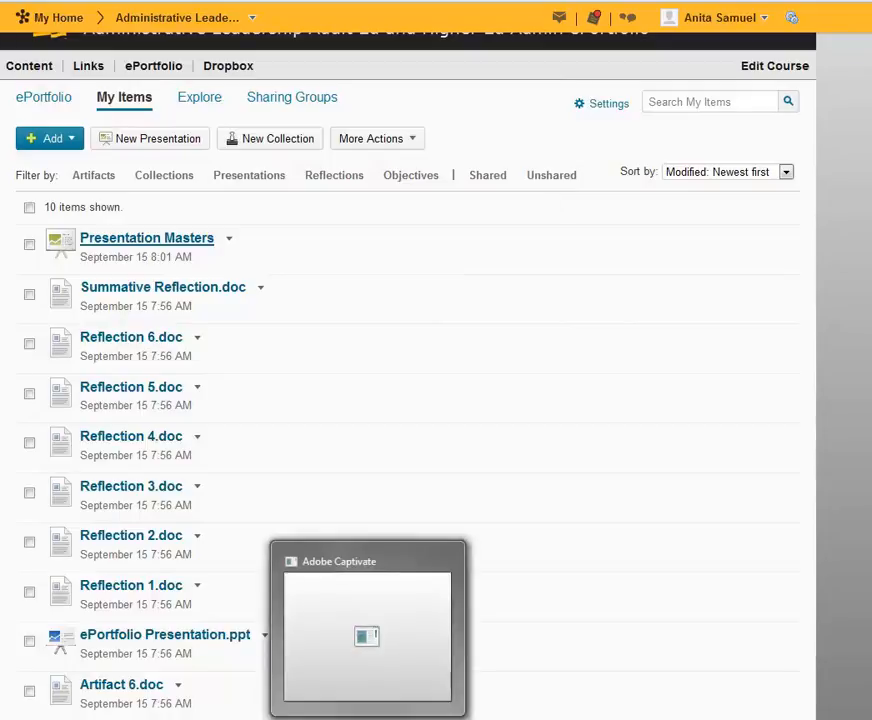